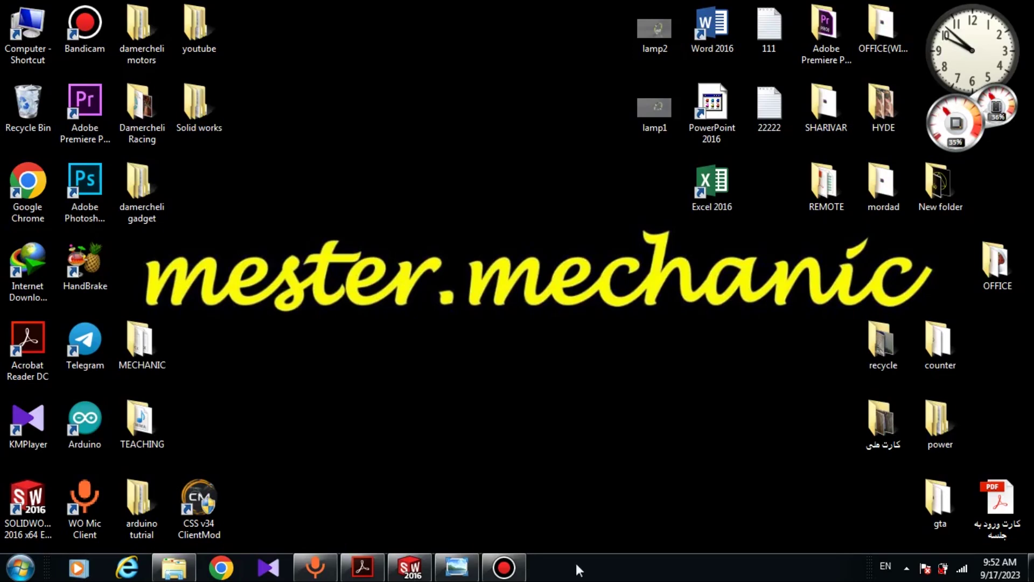
# Bring up the finished red frame model and the Exercise-23 drawing, then close the frame part.
pyautogui.click(415, 563)
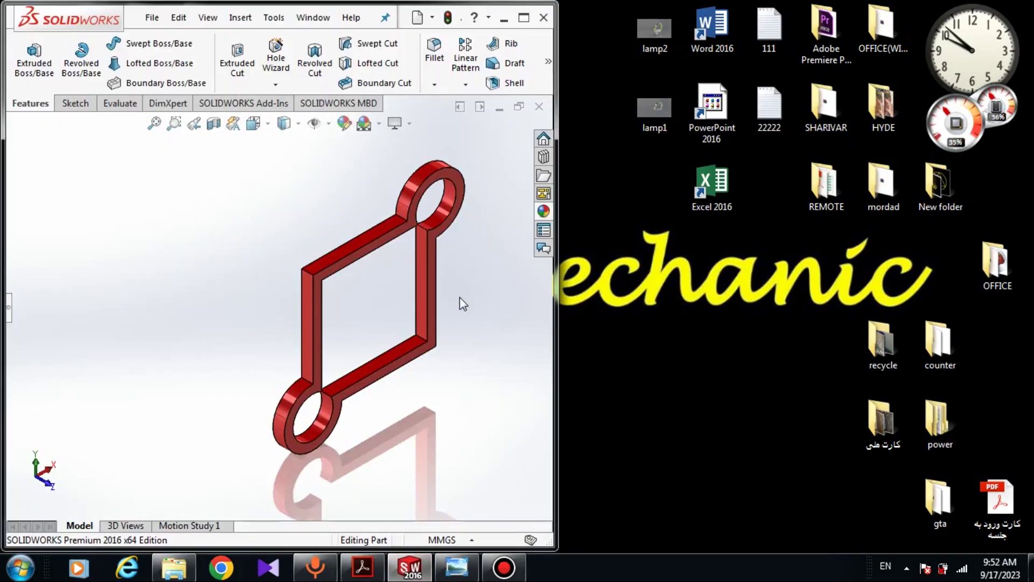
pyautogui.click(456, 567)
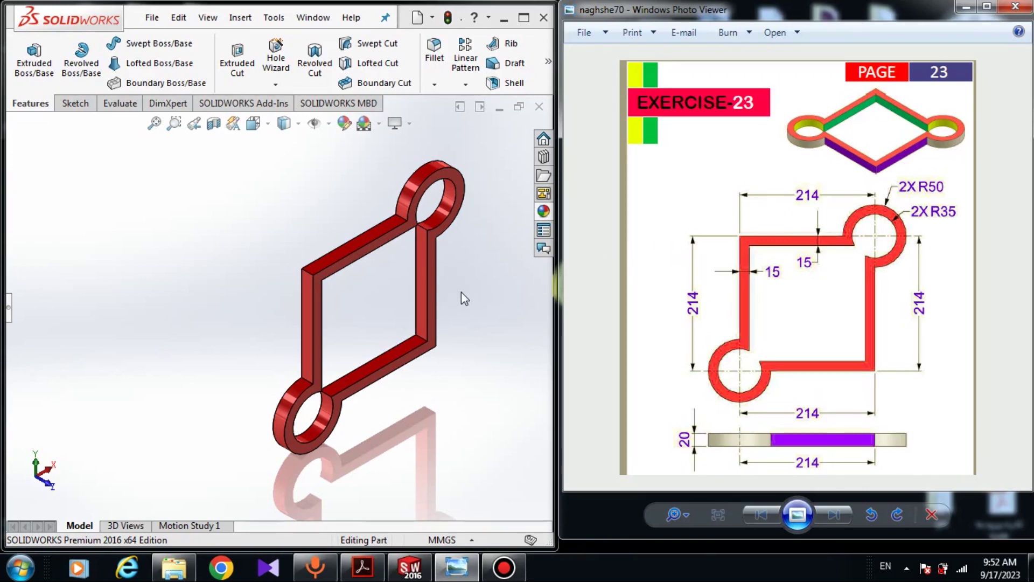
pyautogui.click(968, 6)
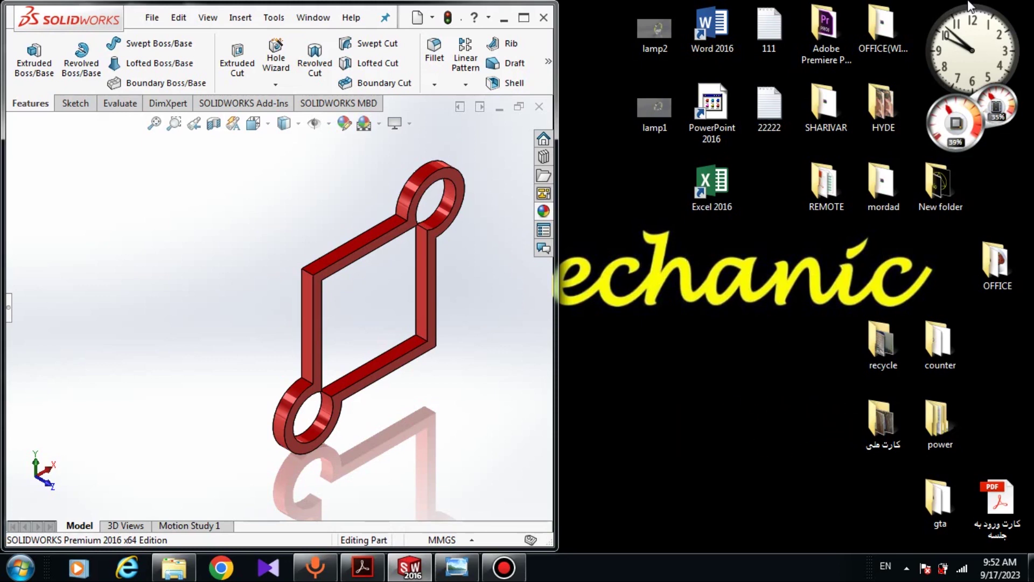
pyautogui.click(457, 567)
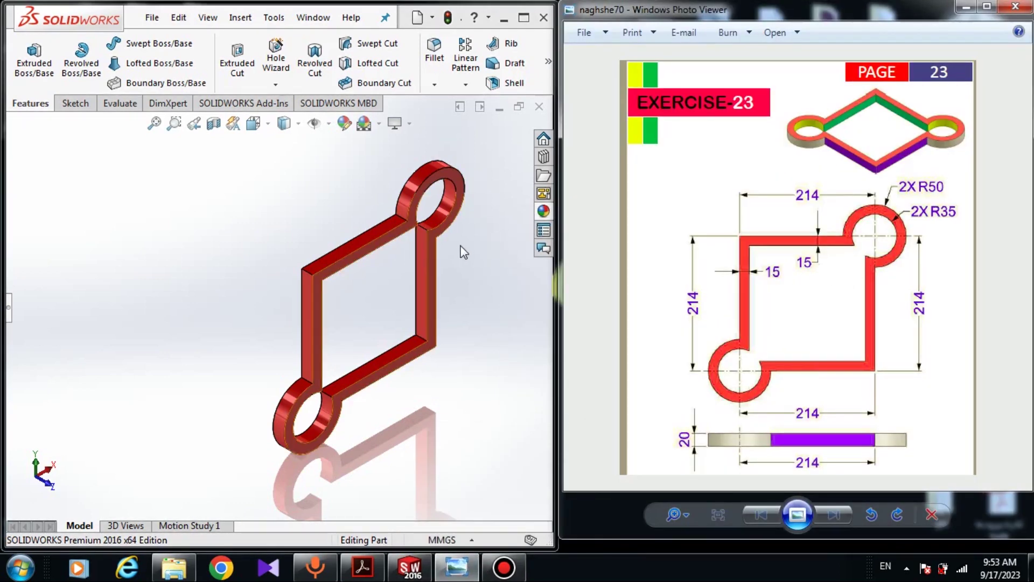
pyautogui.click(539, 107)
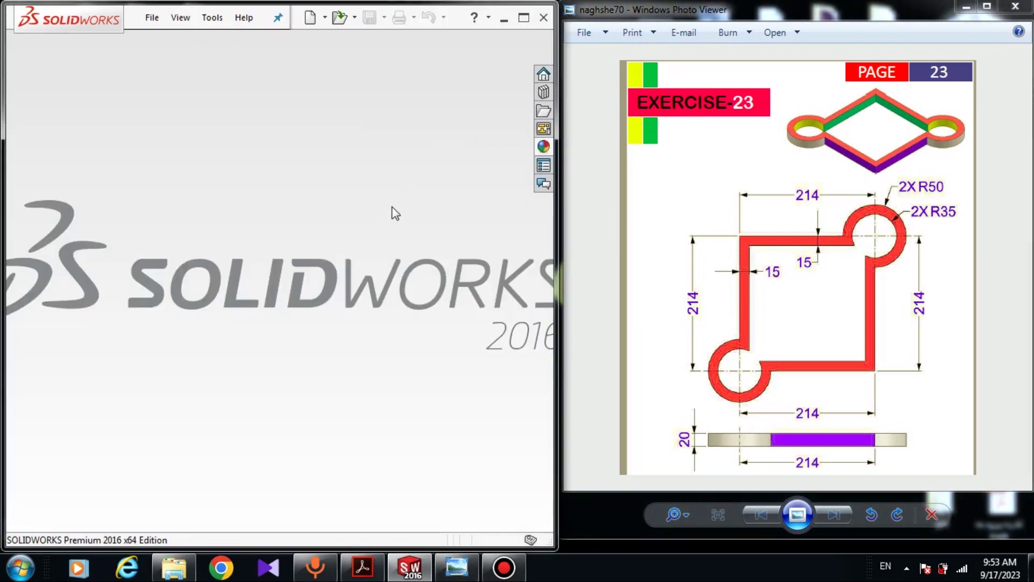
# Create a new blank Part document (Part5).
pyautogui.click(310, 18)
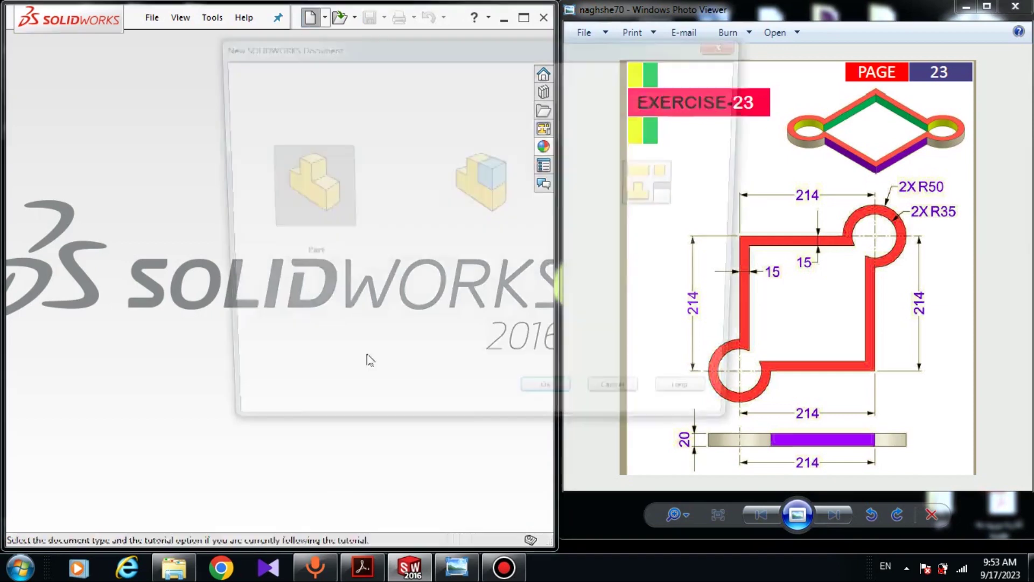
pyautogui.click(552, 405)
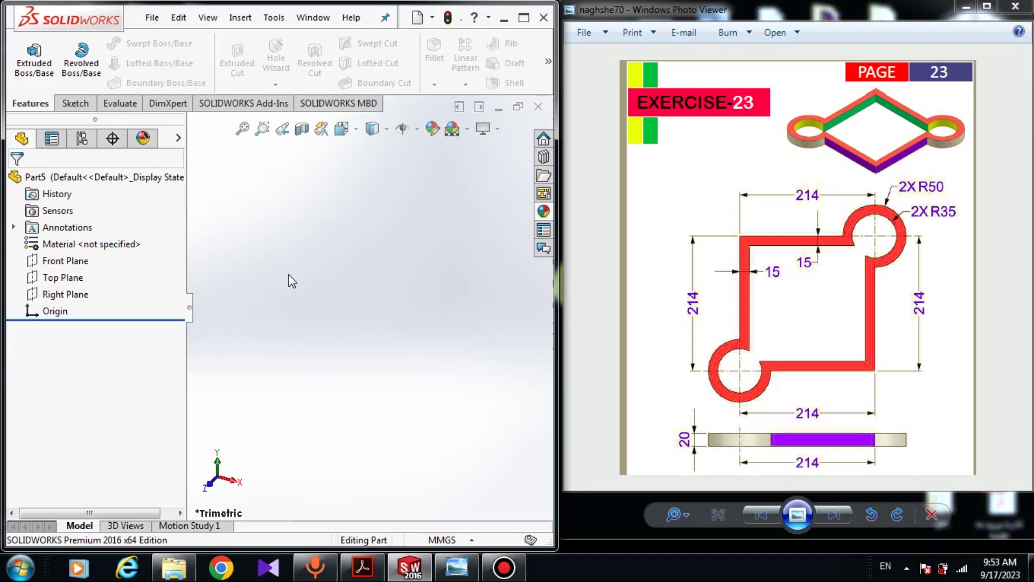
# Start a sketch on the Front Plane and draw a corner rectangle.
pyautogui.click(79, 261)
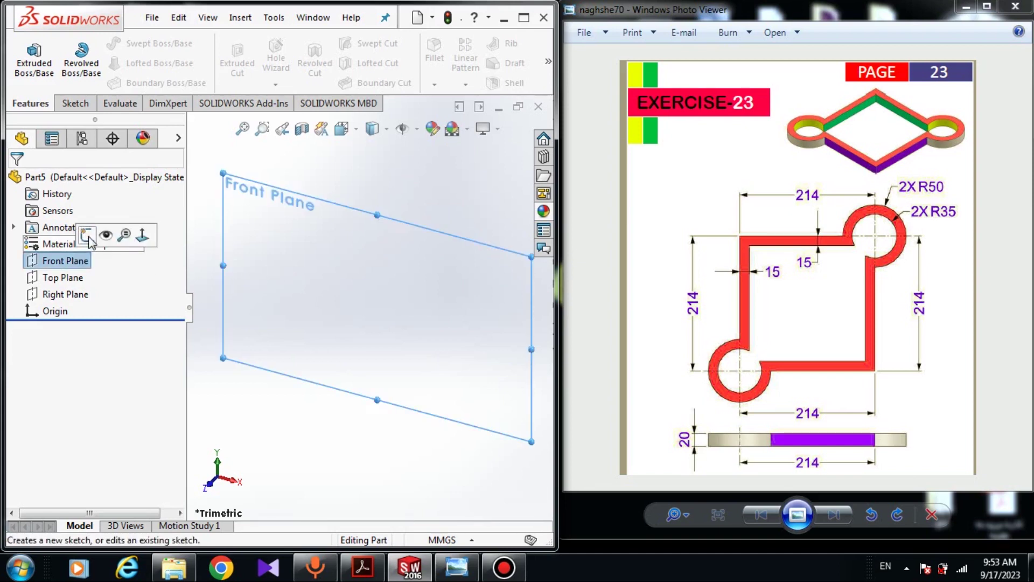
pyautogui.click(88, 235)
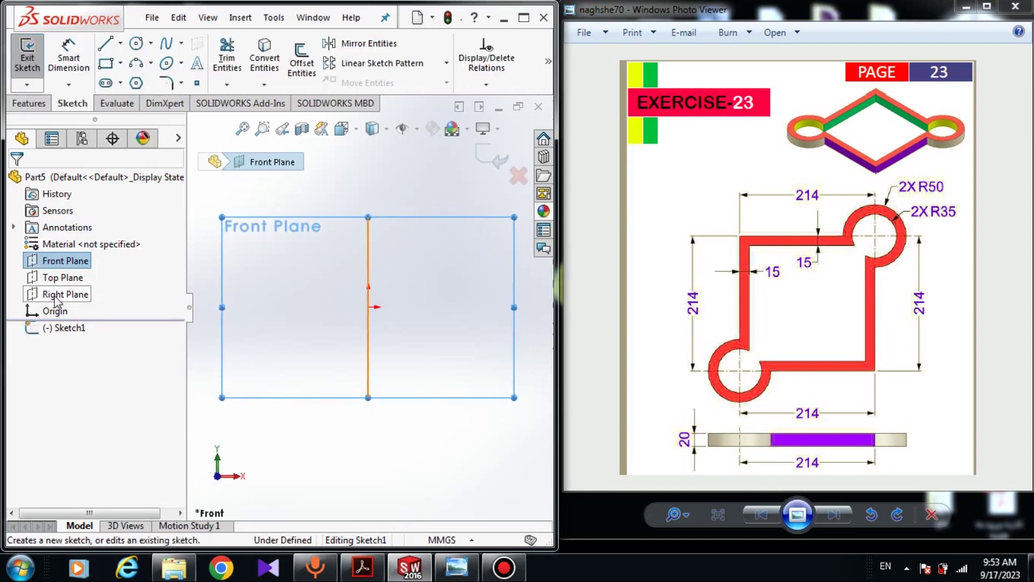
pyautogui.click(277, 314)
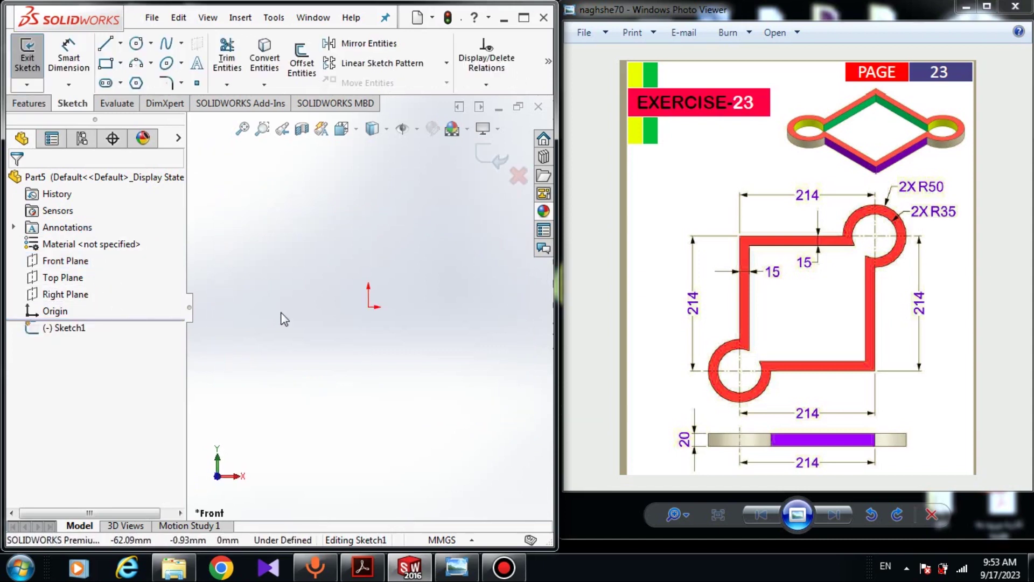
pyautogui.click(114, 69)
pyautogui.click(329, 228)
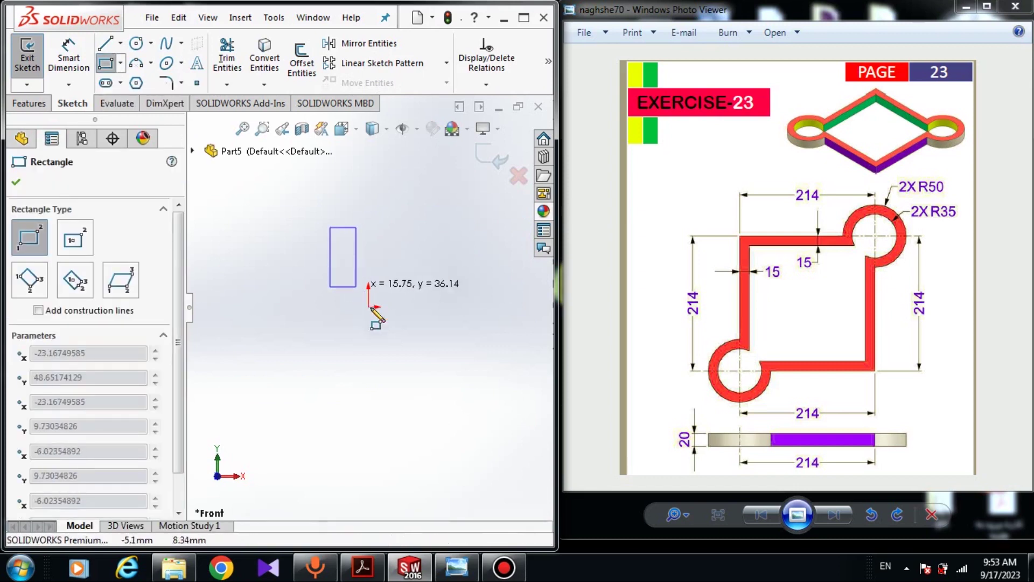
pyautogui.click(472, 353)
pyautogui.rightClick(511, 308)
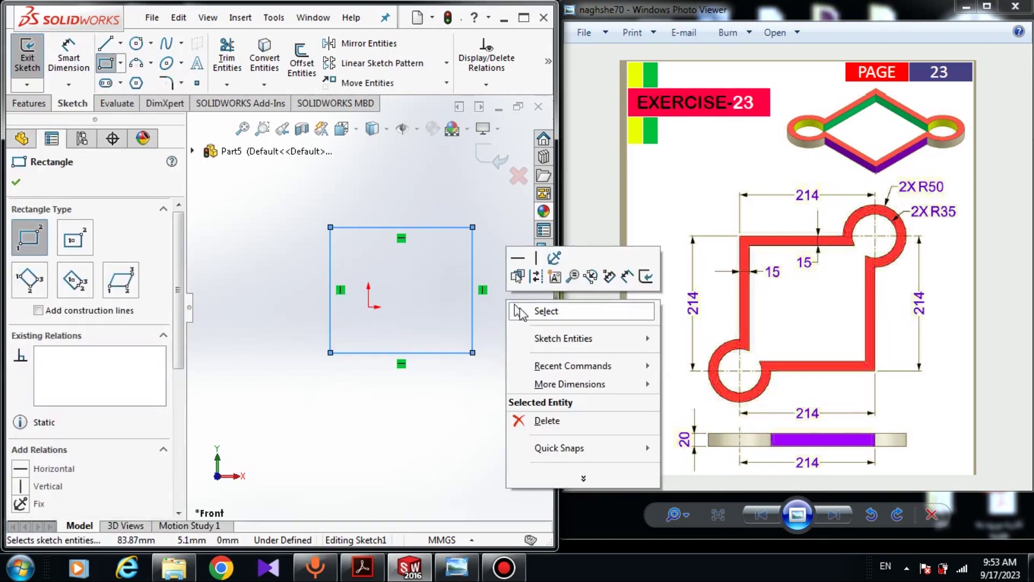
pyautogui.click(525, 308)
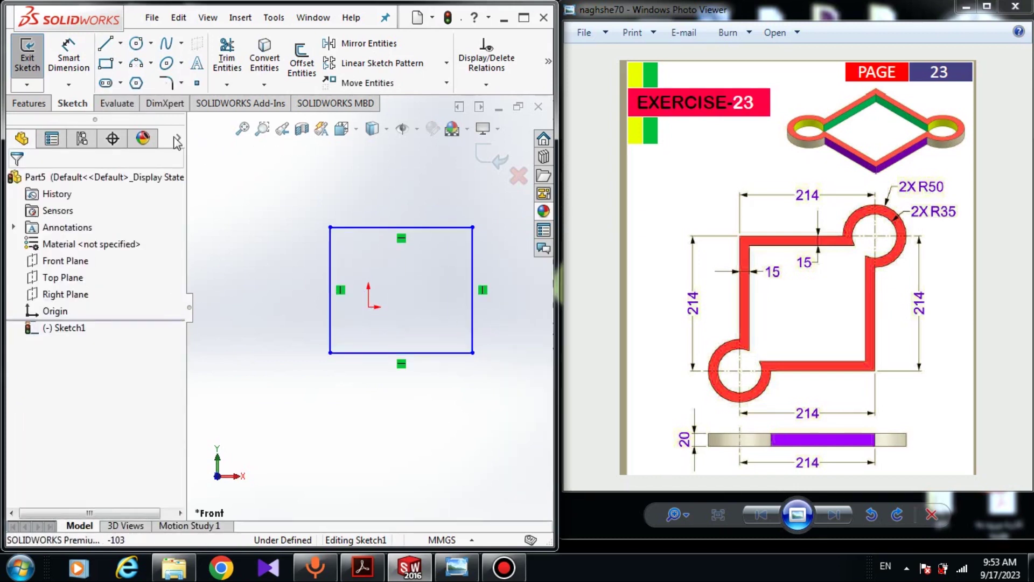
# Dimension the rectangle's top edge to a 214 mm width.
pyautogui.click(75, 61)
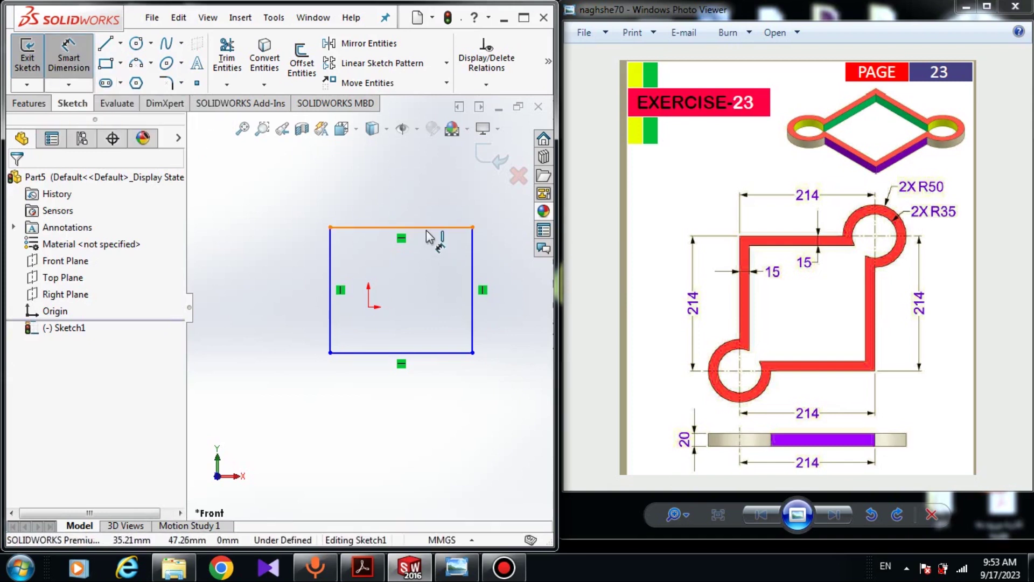
pyautogui.click(473, 286)
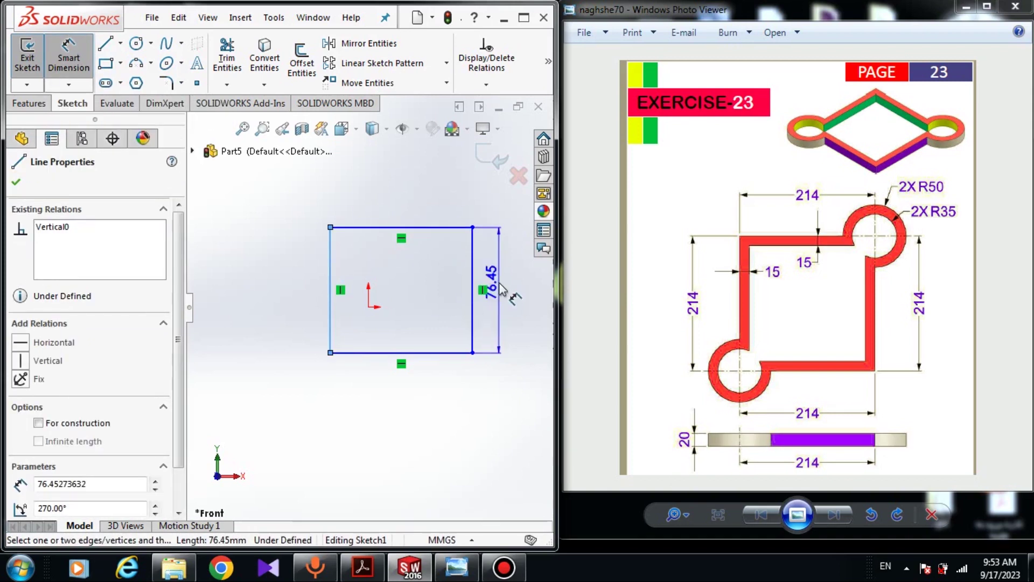
pyautogui.click(453, 171)
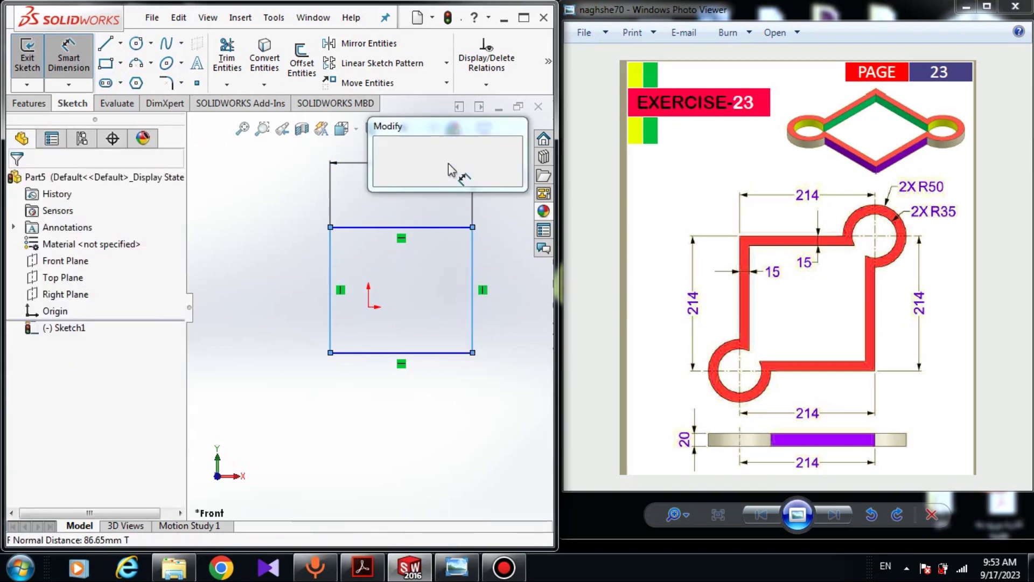
pyautogui.write('214')
pyautogui.press('Return')
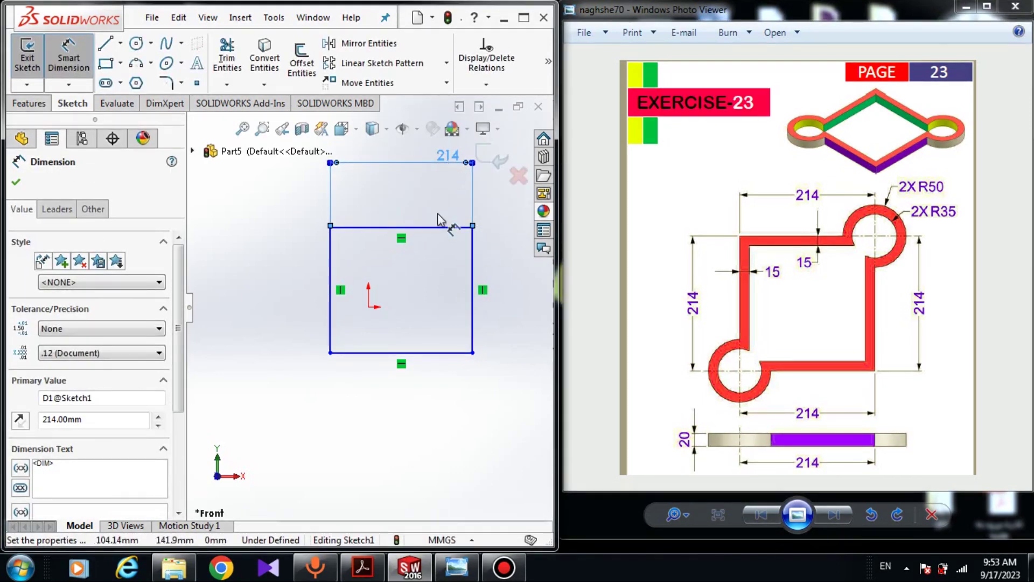
pyautogui.press('Escape')
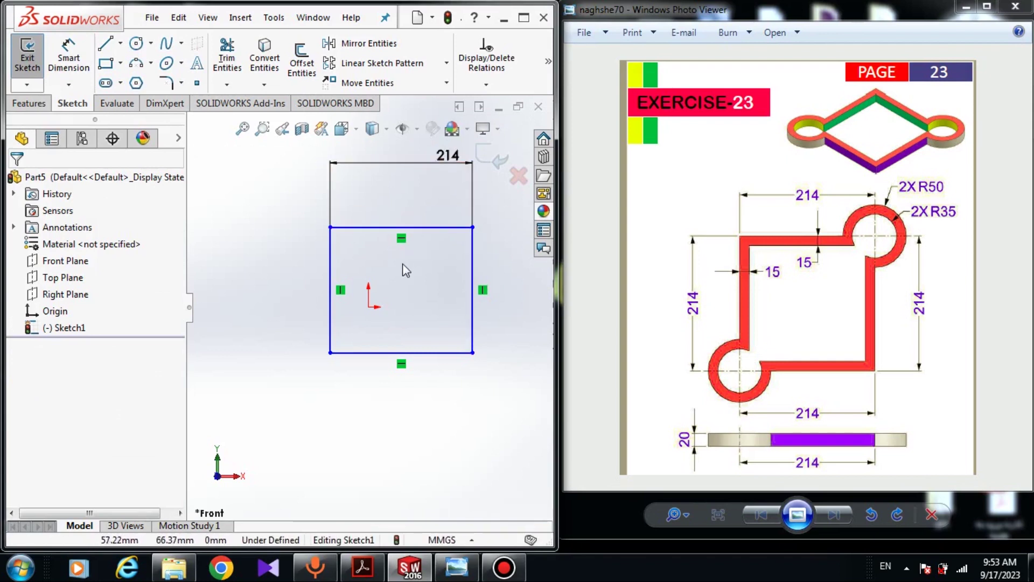
# Hide and then re-show the sketch dimensions via Hide/Show Items.
pyautogui.click(412, 129)
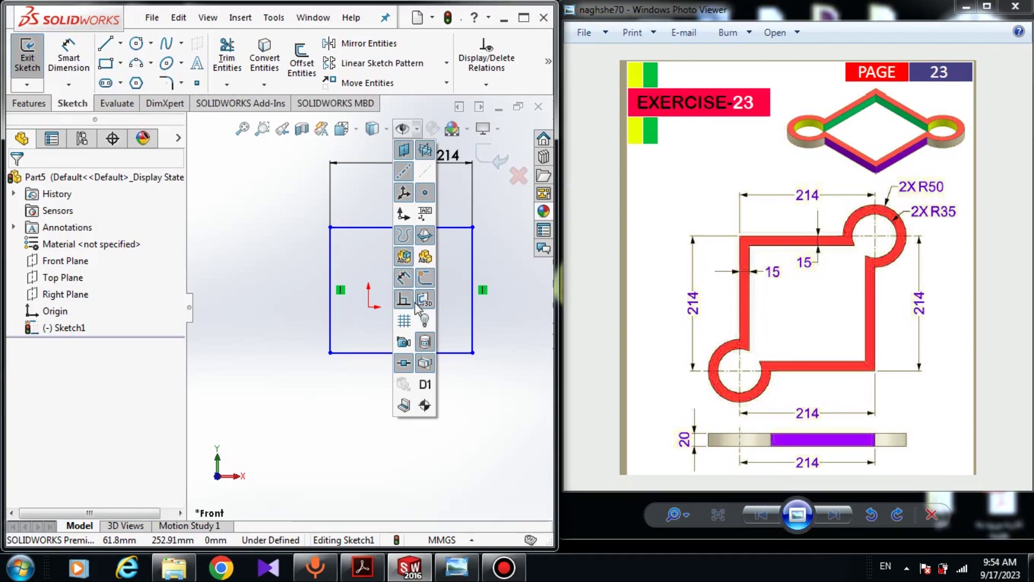
pyautogui.click(407, 276)
pyautogui.click(407, 276)
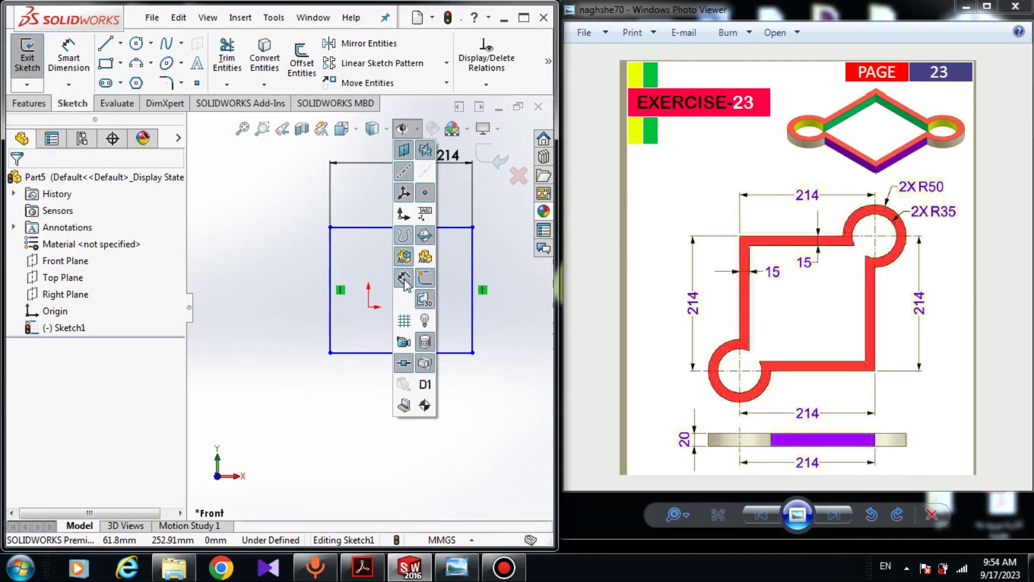
# Draw 3-point arcs bulging outward over the upper-right and lower-left rectangle corners.
pyautogui.click(136, 74)
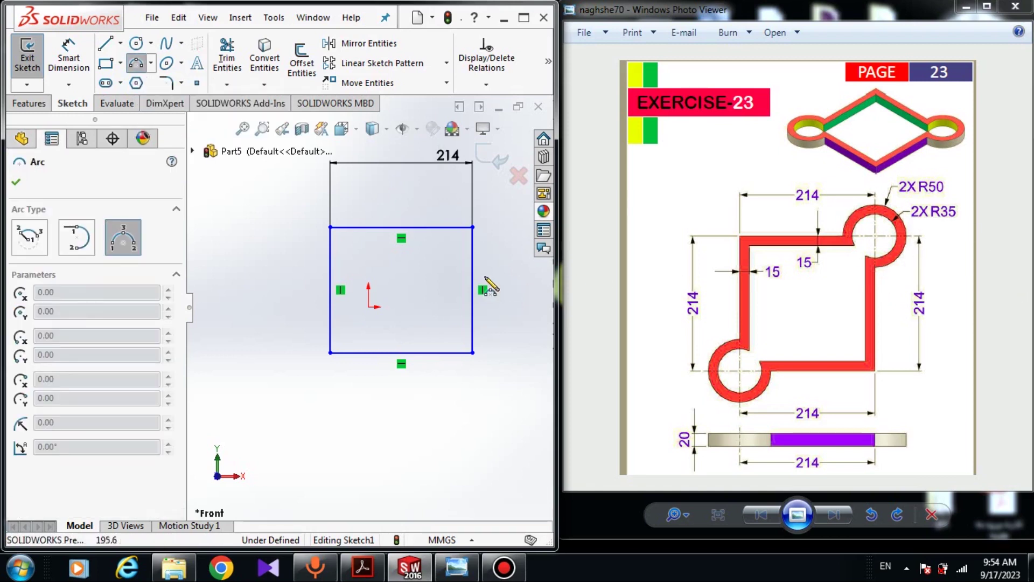
pyautogui.click(446, 227)
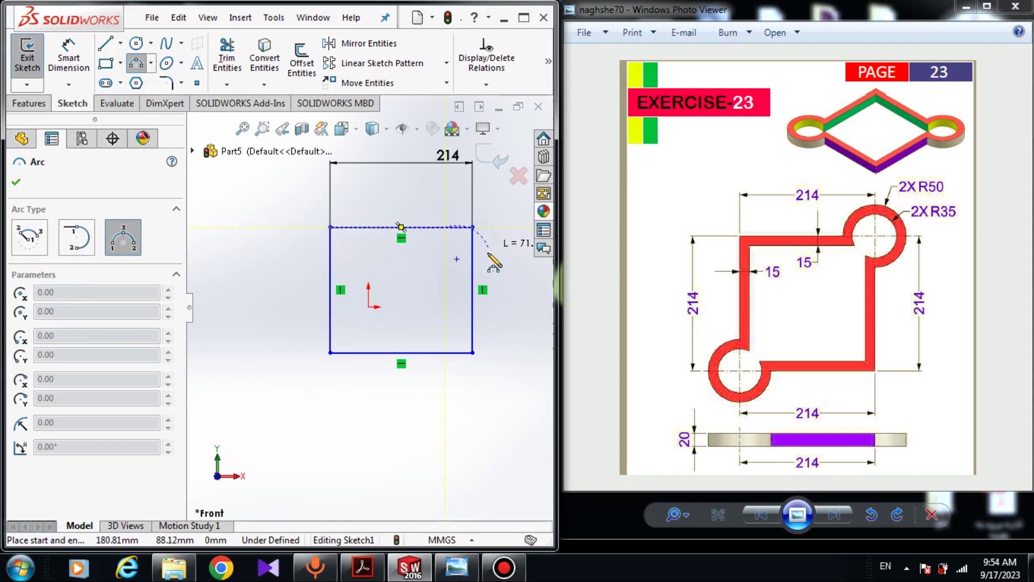
pyautogui.click(472, 266)
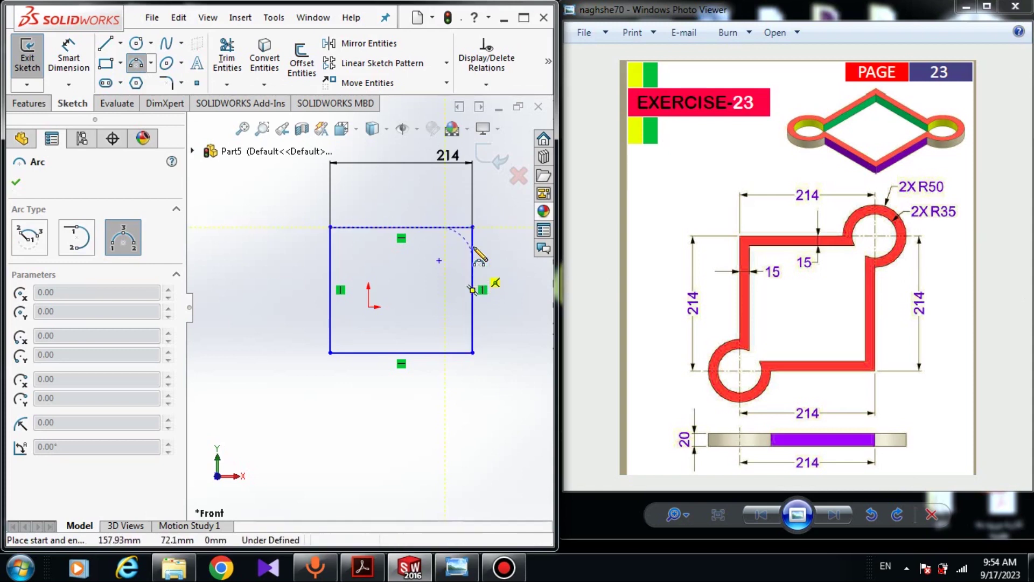
pyautogui.click(511, 232)
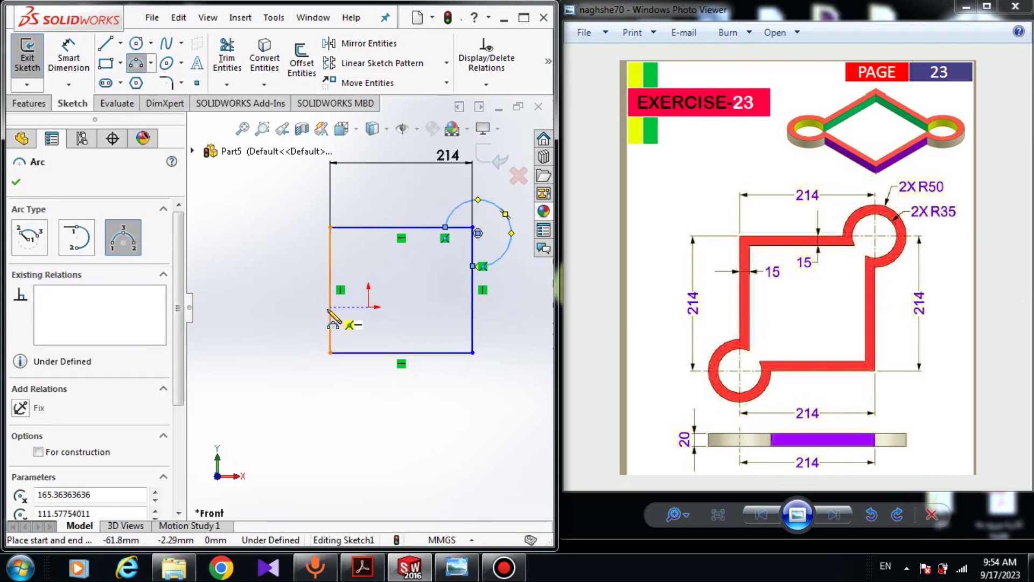
pyautogui.click(330, 290)
pyautogui.click(356, 352)
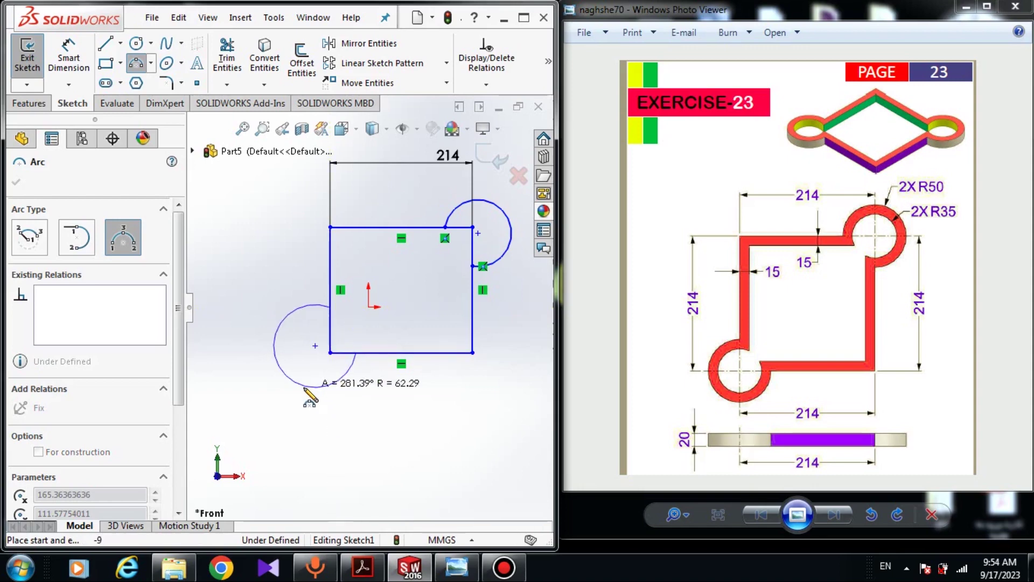
pyautogui.click(306, 392)
pyautogui.rightClick(400, 378)
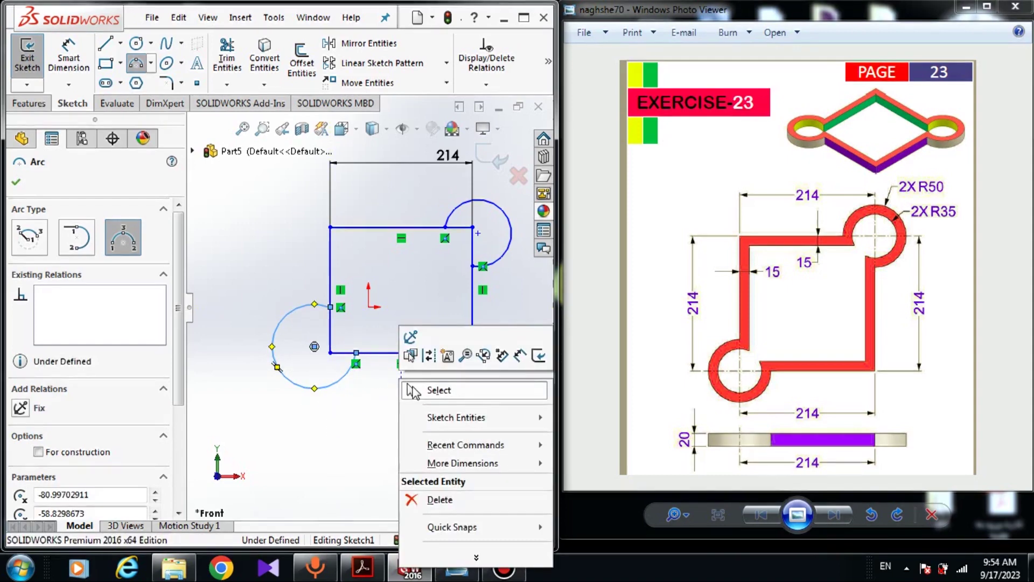
pyautogui.click(412, 389)
pyautogui.click(227, 59)
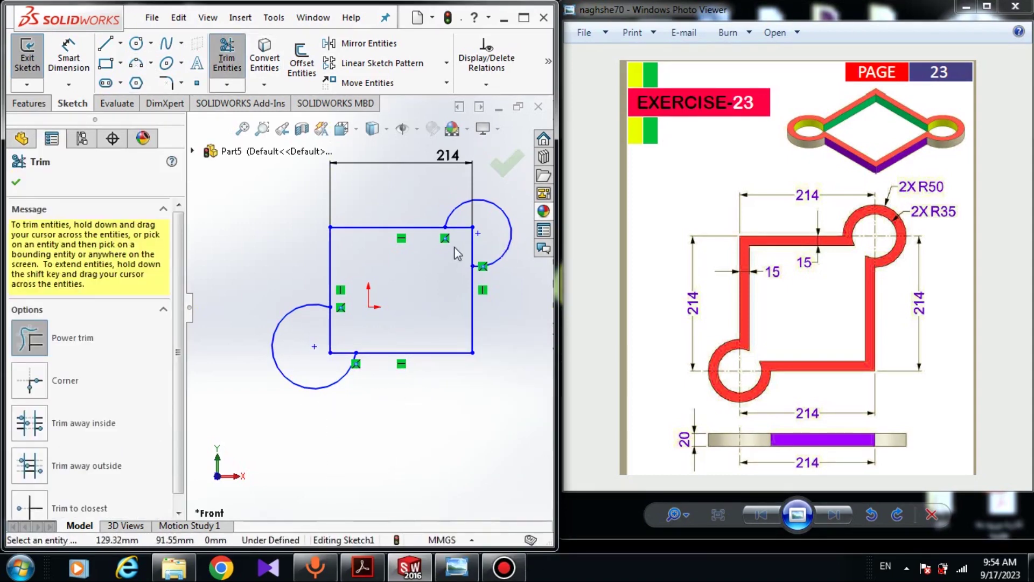
# Trim away the rectangle line pieces inside the upper-right and lower-left arcs.
pyautogui.scroll(-3, 494, 218)
pyautogui.moveTo(459, 278); pyautogui.dragTo(412, 289)
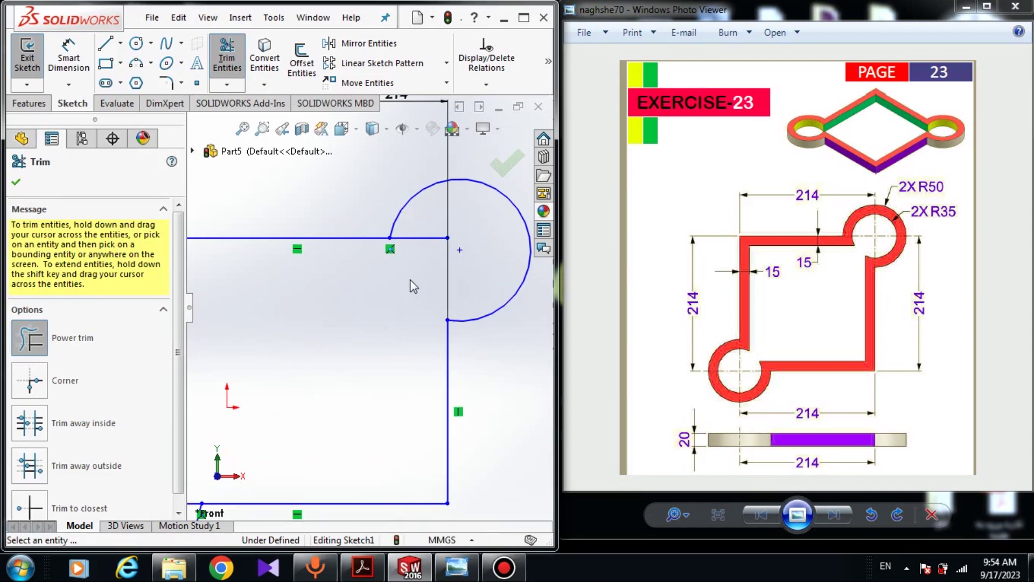
pyautogui.moveTo(426, 236); pyautogui.dragTo(444, 258)
pyautogui.scroll(3, 455, 260)
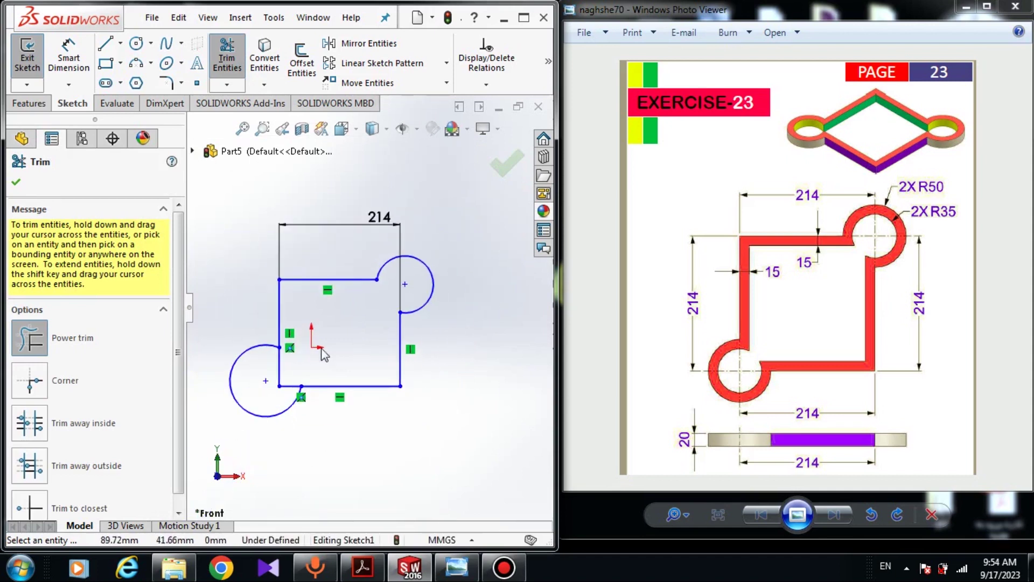
pyautogui.scroll(-4, 282, 385)
pyautogui.moveTo(349, 343); pyautogui.dragTo(325, 361)
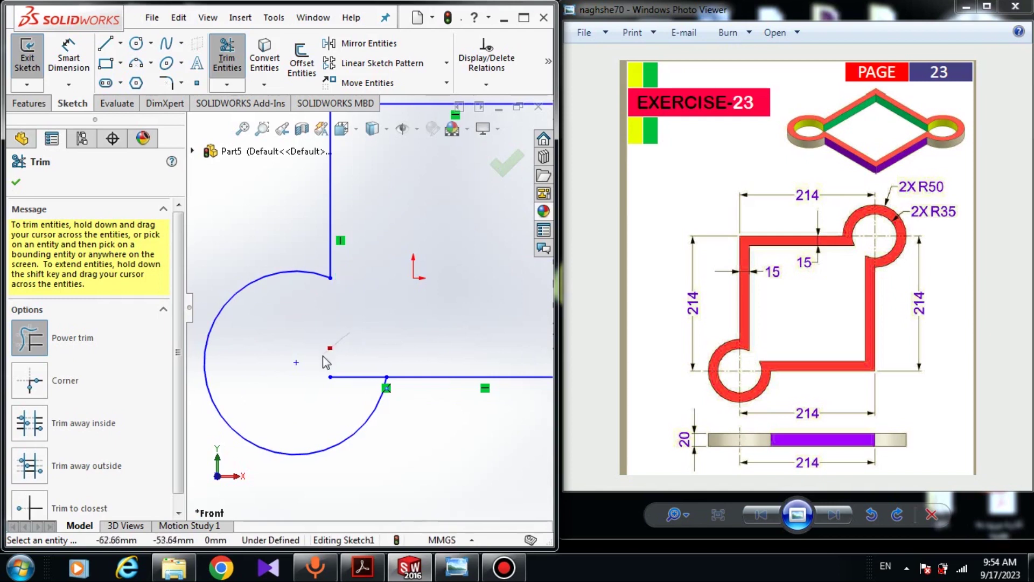
pyautogui.scroll(2, 386, 300)
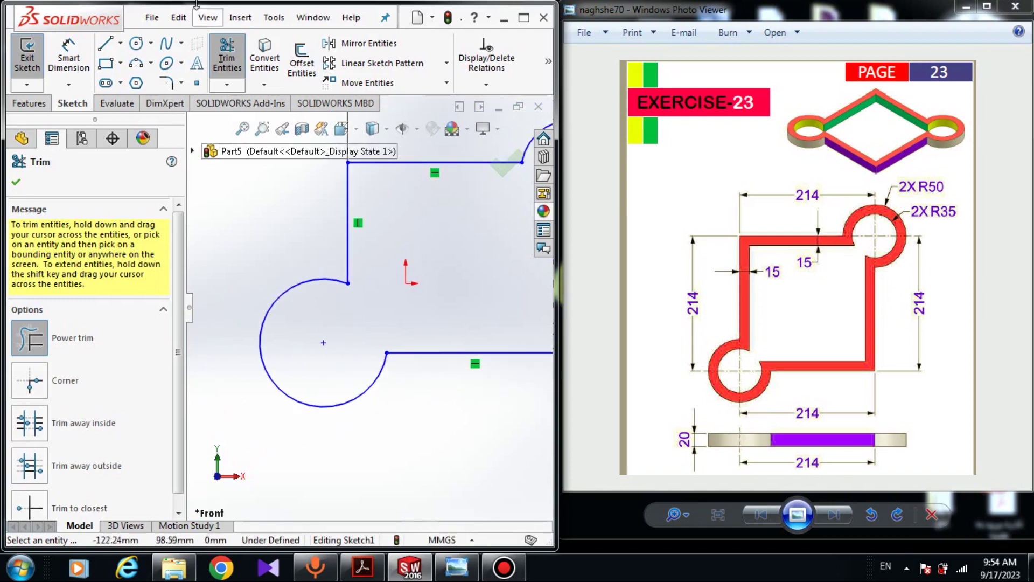
pyautogui.click(19, 183)
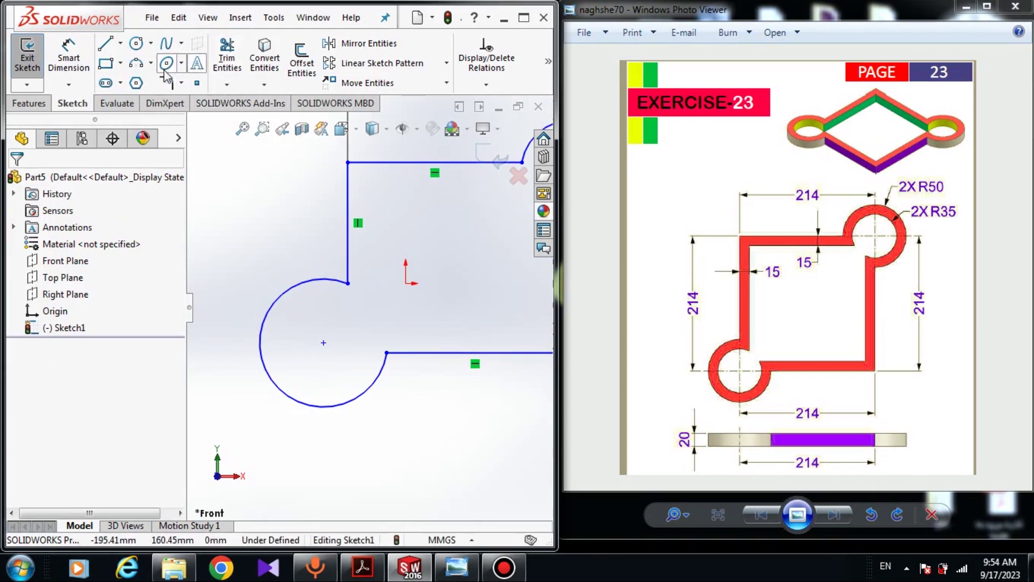
pyautogui.scroll(2, 329, 349)
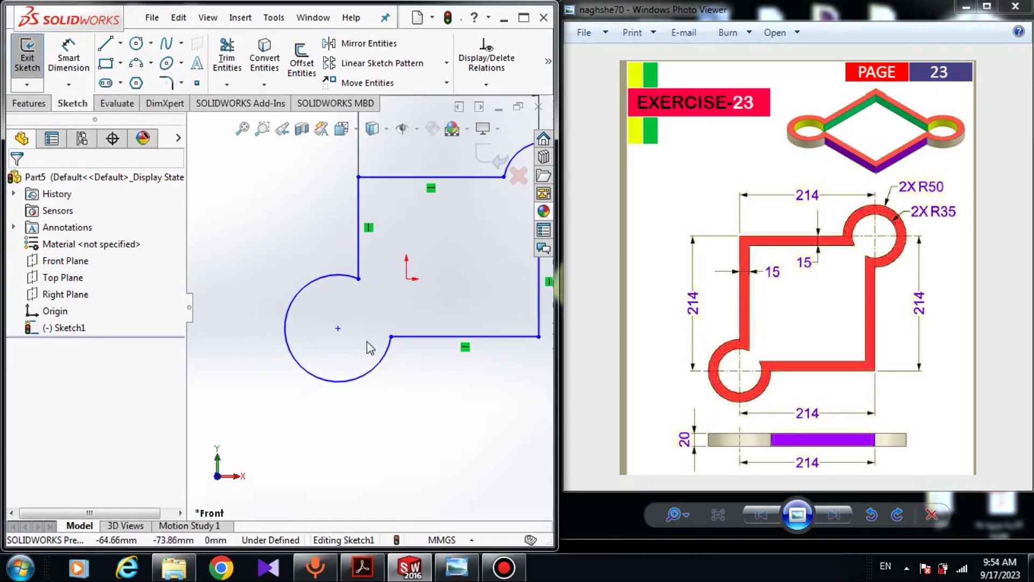
# Give the lower-left lobe's centre Vertical and Horizontal relations with its arc endpoints.
pyautogui.click(337, 328)
pyautogui.keyDown('ctrl'); pyautogui.click(359, 279); pyautogui.keyUp('ctrl')
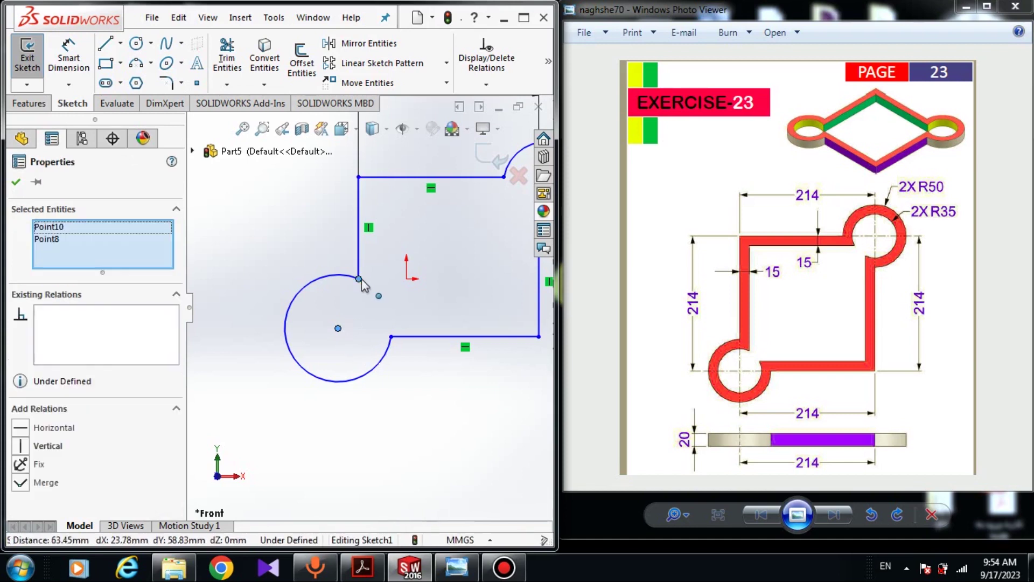
pyautogui.click(46, 446)
pyautogui.click(393, 340)
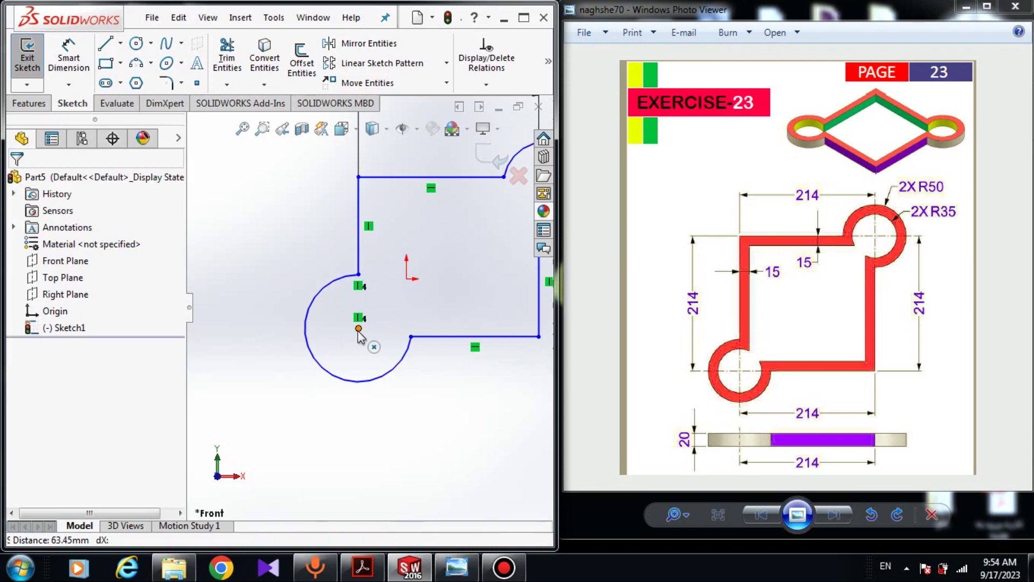
pyautogui.click(358, 328)
pyautogui.keyDown('ctrl'); pyautogui.click(411, 337); pyautogui.keyUp('ctrl')
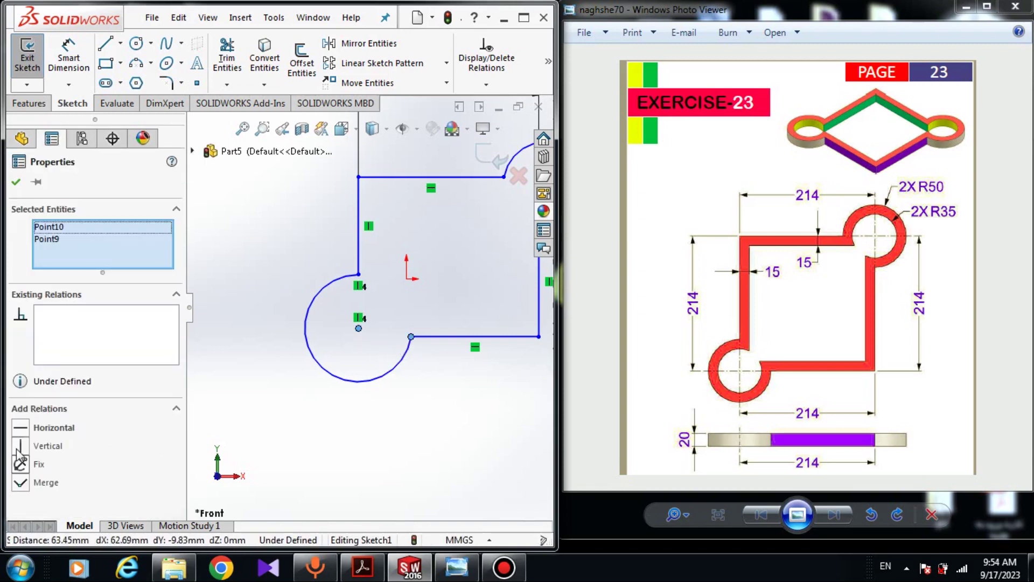
pyautogui.click(21, 427)
pyautogui.click(287, 400)
# Give the upper-right lobe's centre Vertical and Horizontal relations with its endpoints and confirm.
pyautogui.scroll(3, 391, 265)
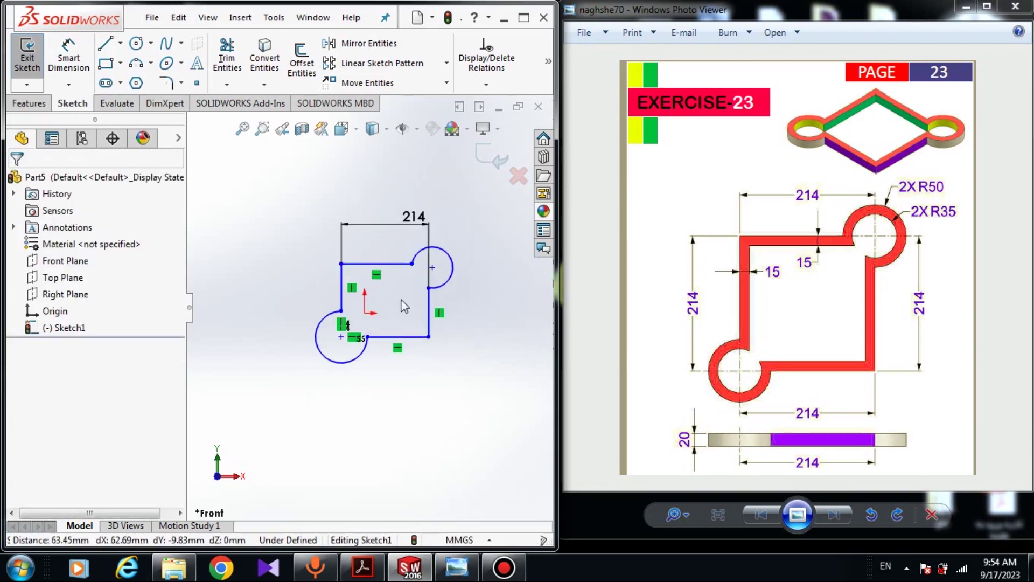
pyautogui.scroll(-2, 428, 285)
pyautogui.click(437, 266)
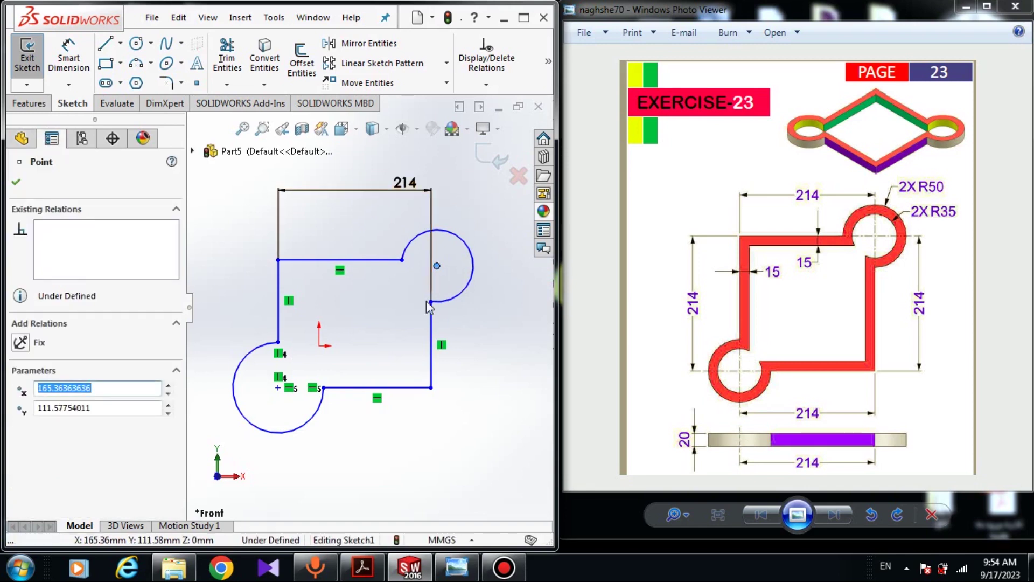
pyautogui.keyDown('ctrl'); pyautogui.click(431, 301); pyautogui.keyUp('ctrl')
pyautogui.click(20, 445)
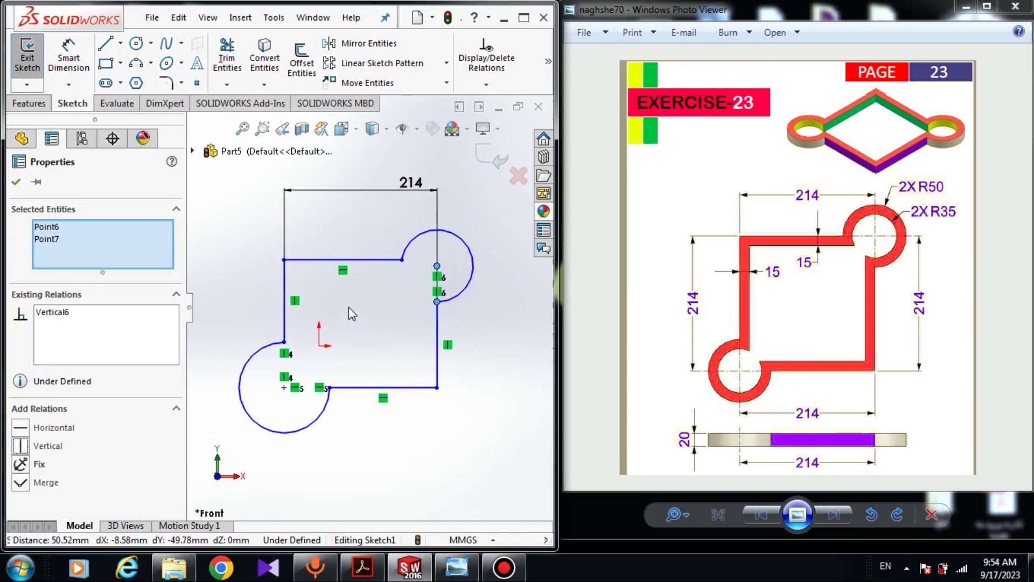
pyautogui.click(349, 310)
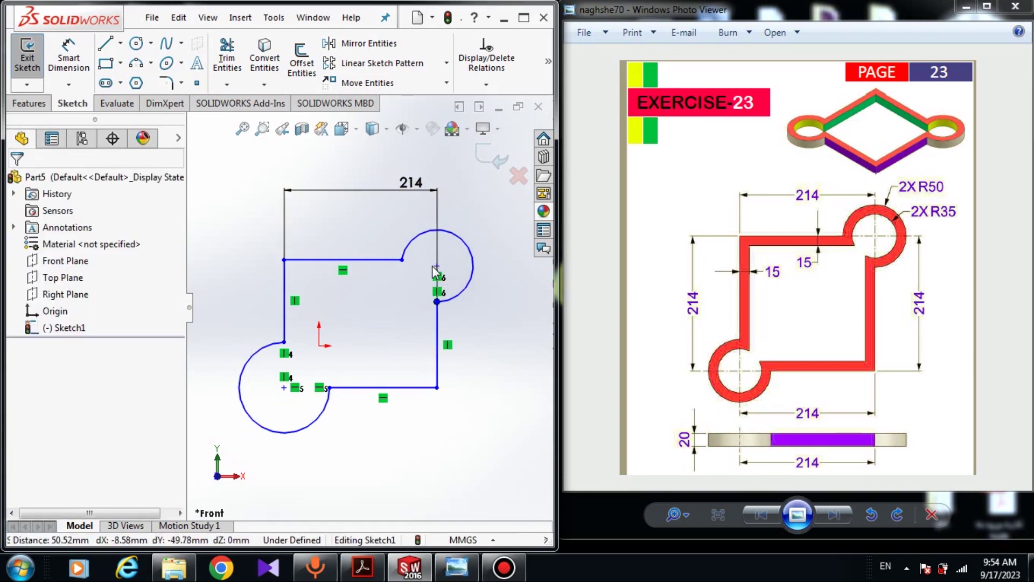
pyautogui.click(437, 266)
pyautogui.keyDown('ctrl'); pyautogui.click(402, 261); pyautogui.keyUp('ctrl')
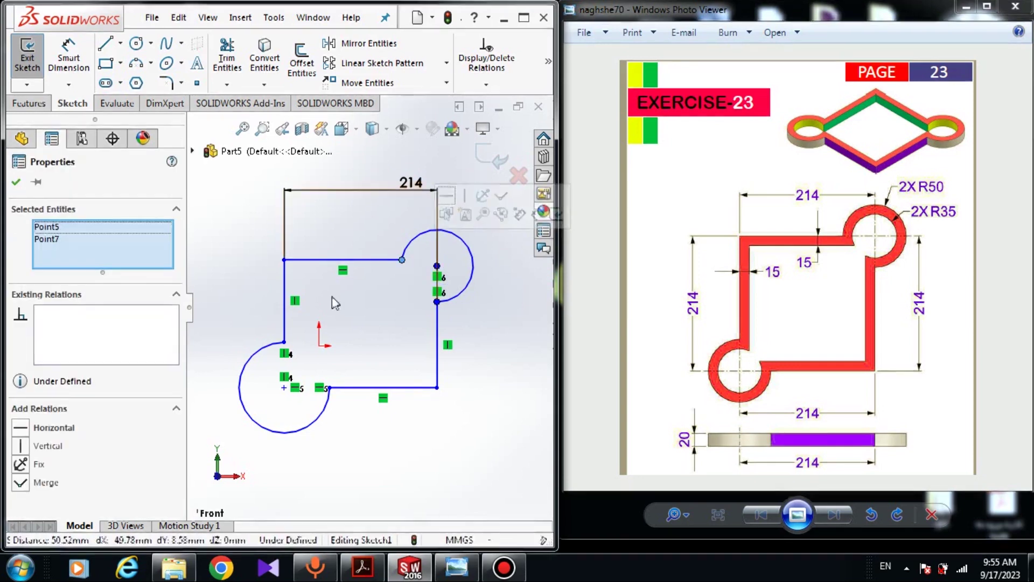
pyautogui.click(21, 428)
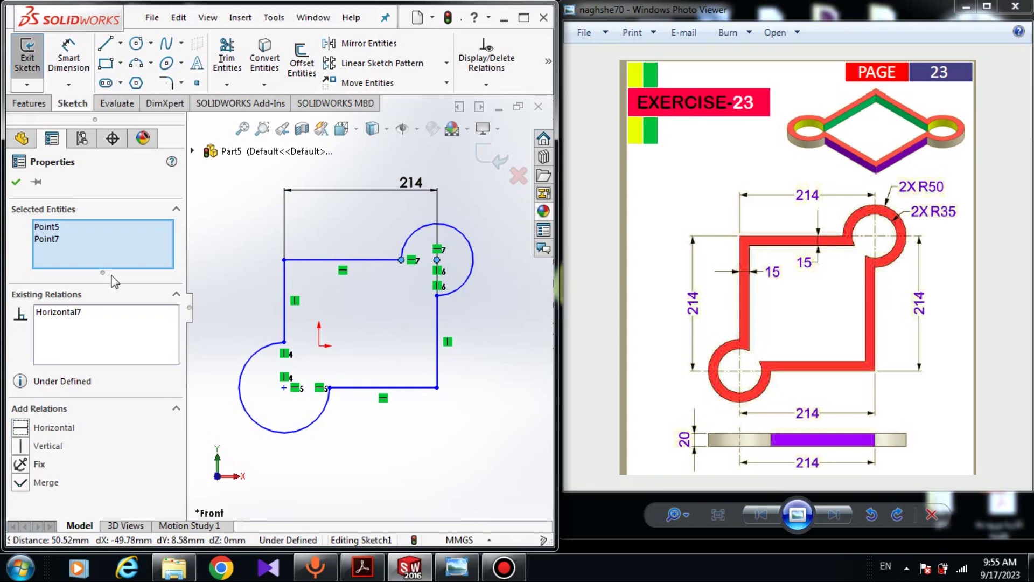
pyautogui.click(16, 180)
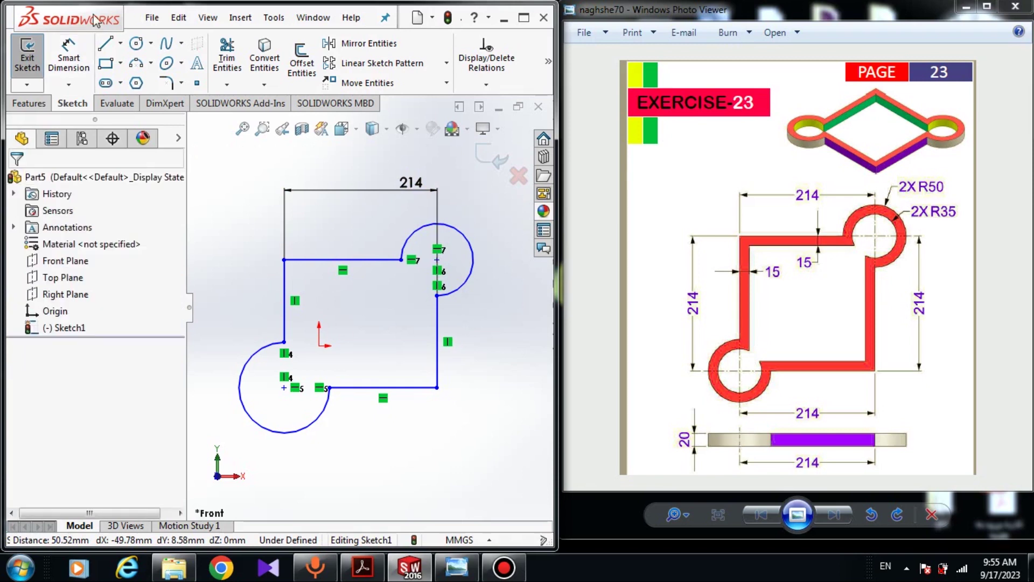
# Dimension the distance between the top and bottom outline edges to 214 mm.
pyautogui.click(70, 54)
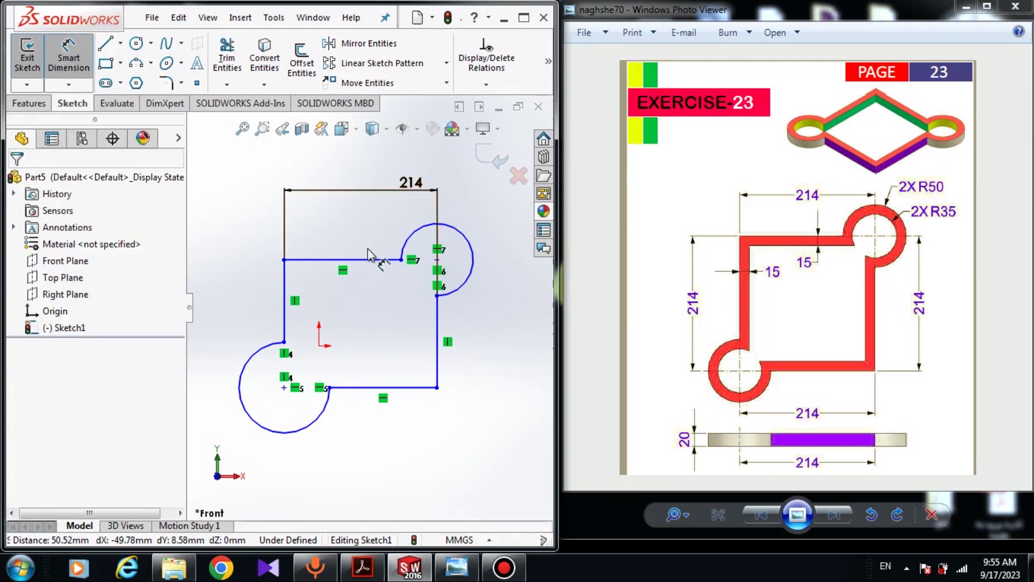
pyautogui.click(380, 260)
pyautogui.click(403, 387)
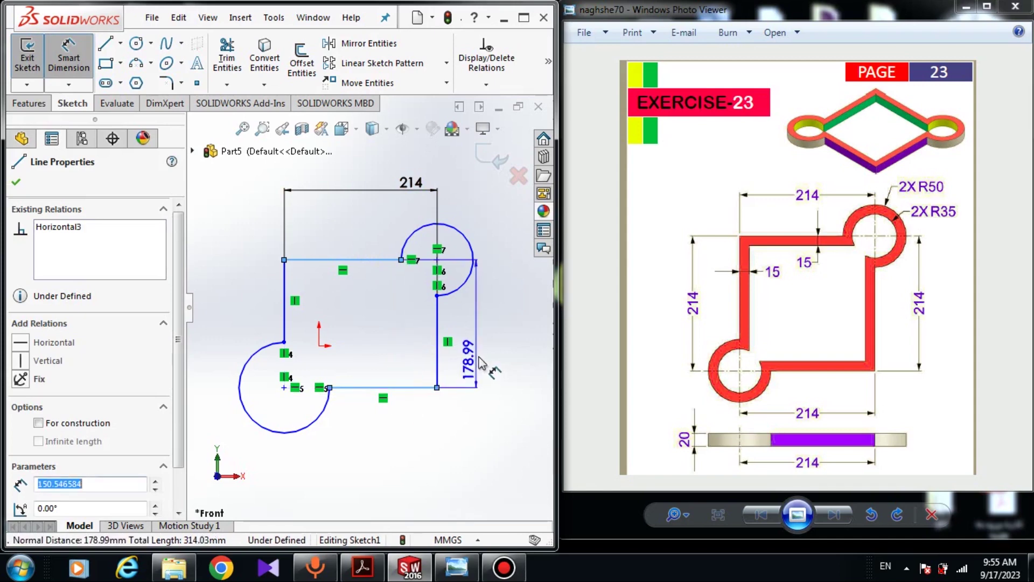
pyautogui.click(534, 329)
pyautogui.write('214')
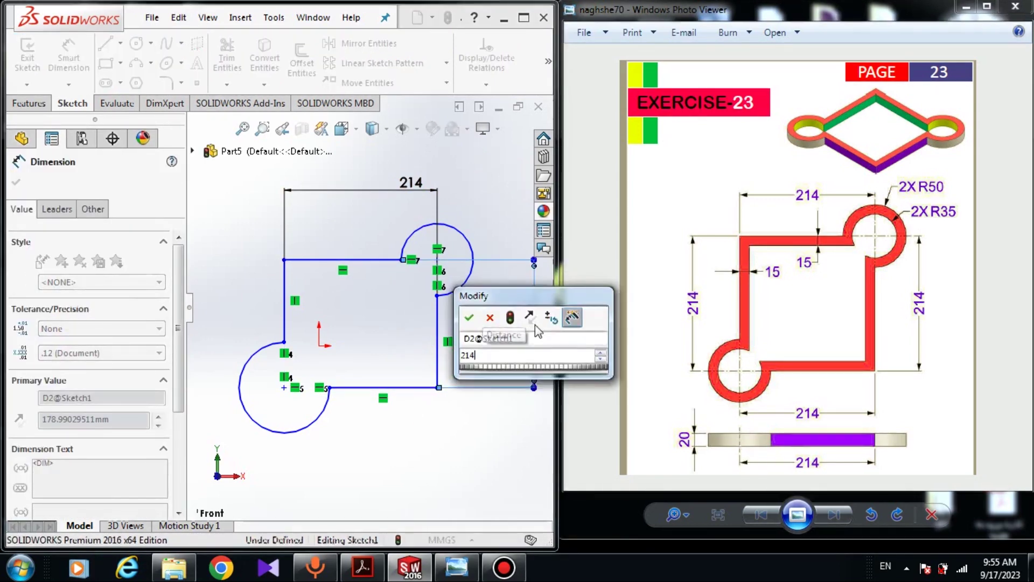
pyautogui.press('Return')
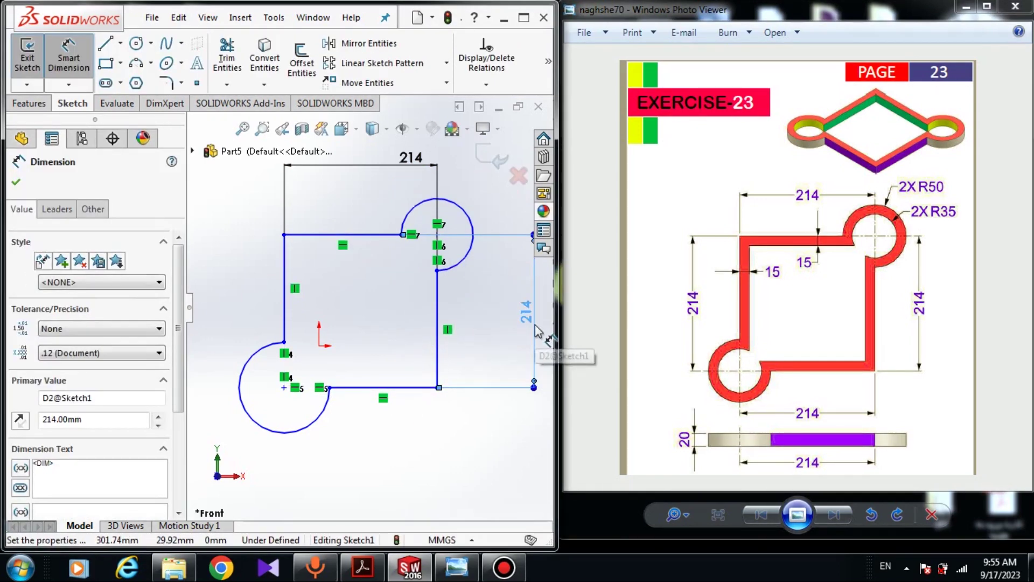
pyautogui.press('Escape')
pyautogui.moveTo(436, 387)
pyautogui.mouseDown()
pyautogui.moveTo(399, 410)
pyautogui.moveTo(467, 351)
pyautogui.moveTo(444, 370)
pyautogui.mouseUp()
pyautogui.click(79, 67)
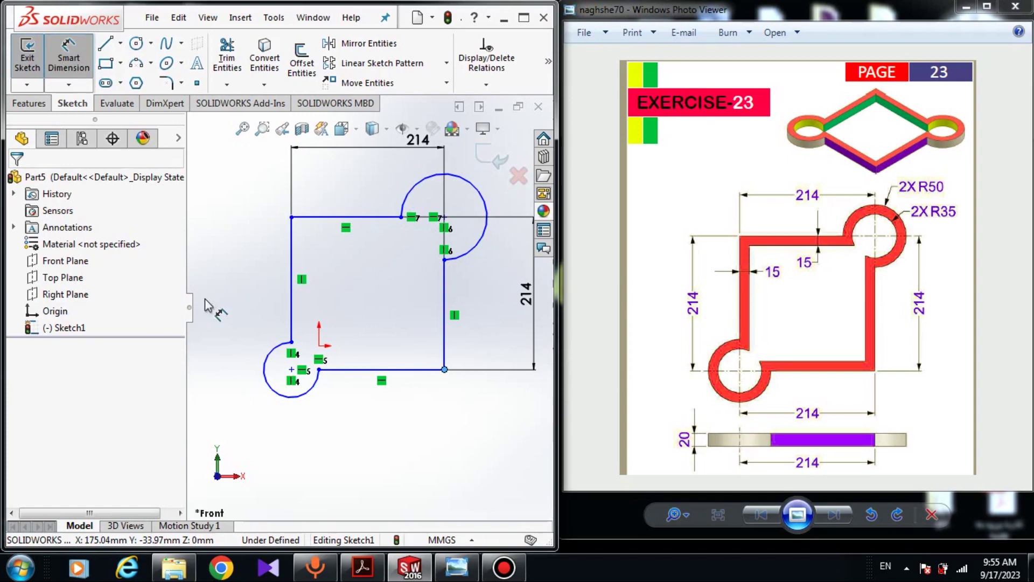
# Add an R50 radius dimension to the lower-left lobe arc.
pyautogui.click(276, 397)
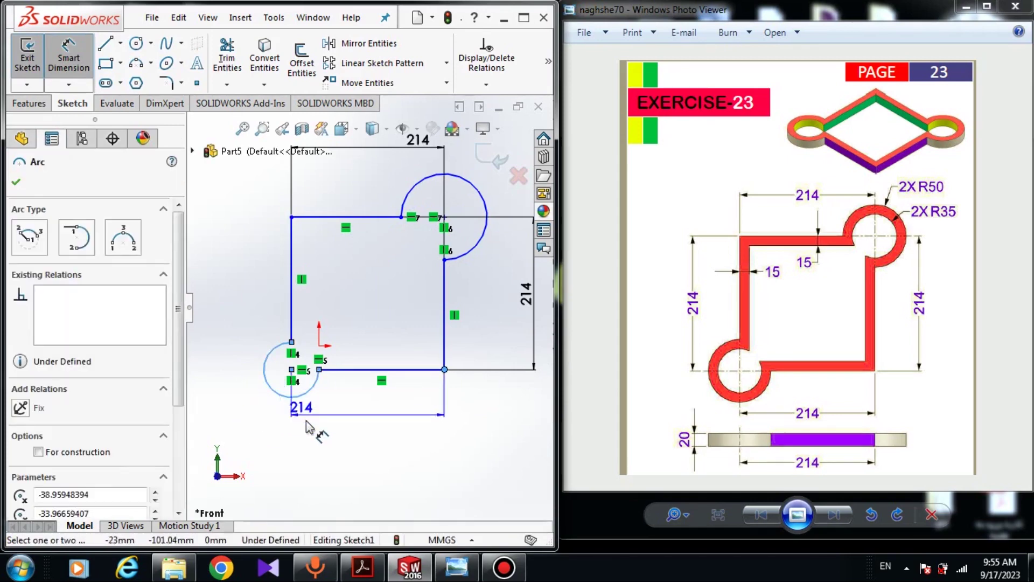
pyautogui.click(289, 392)
pyautogui.click(285, 404)
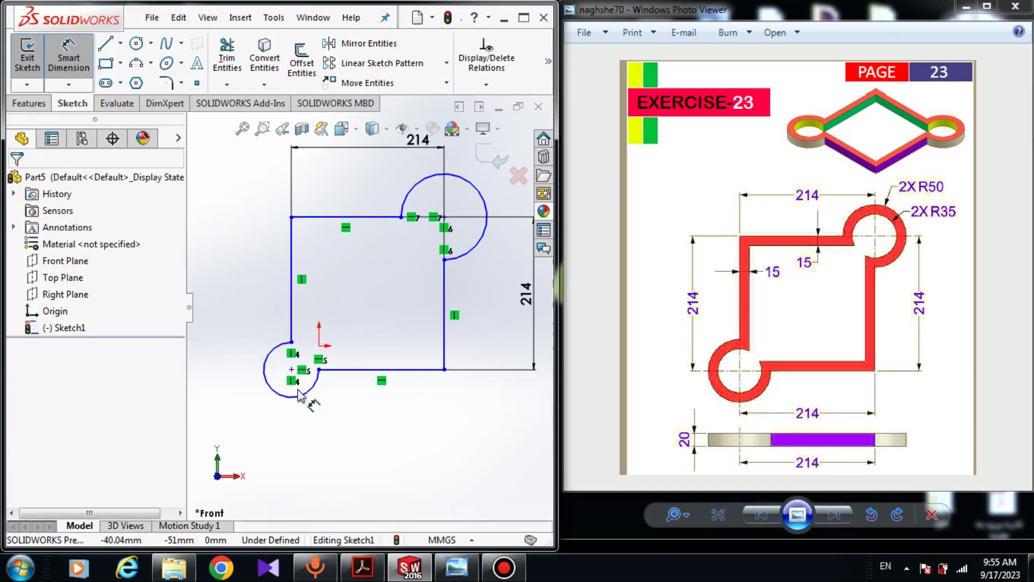
pyautogui.click(281, 397)
pyautogui.click(264, 428)
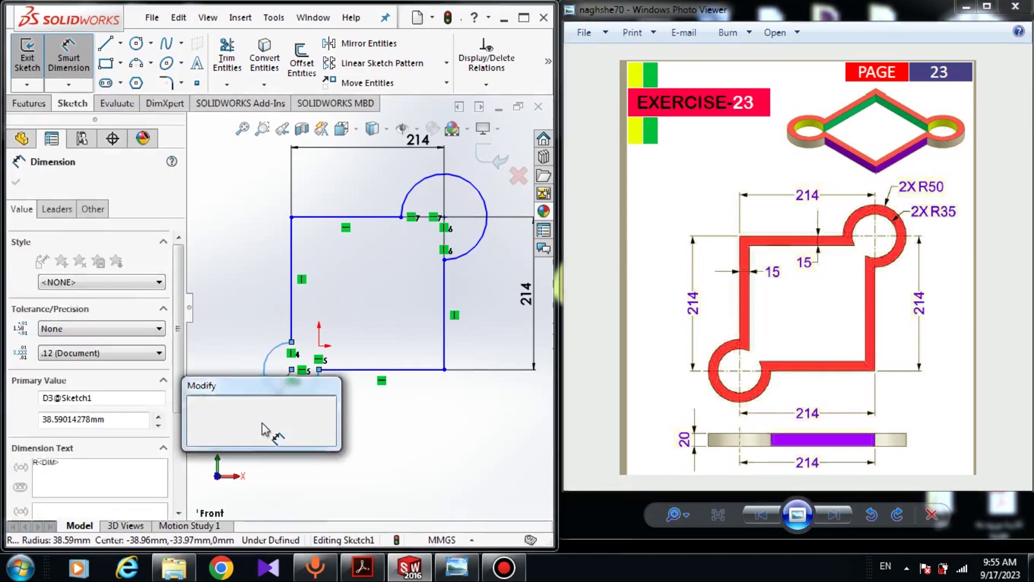
pyautogui.write('6')
pyautogui.press('BackSpace')
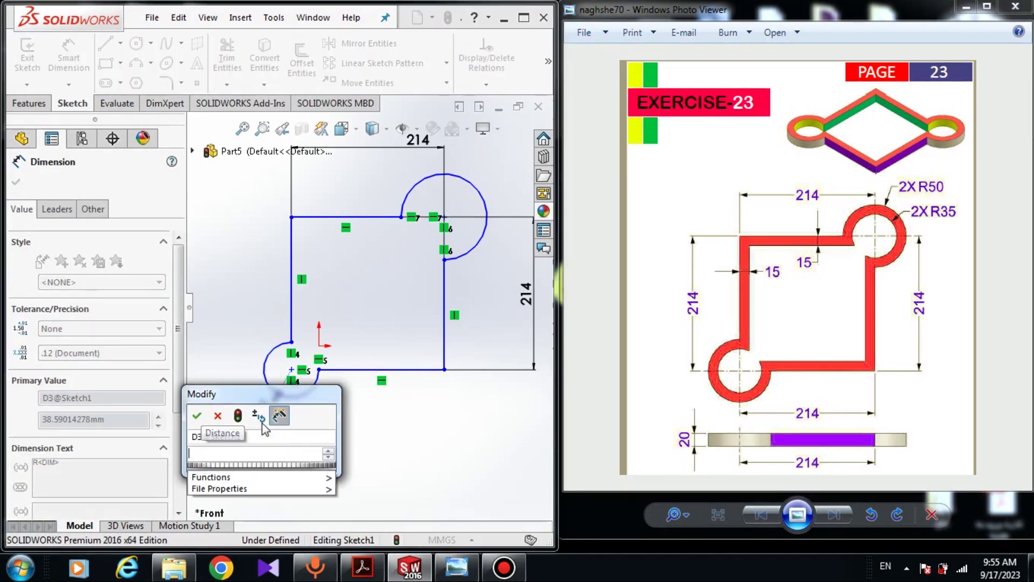
pyautogui.write('50')
pyautogui.press('Return')
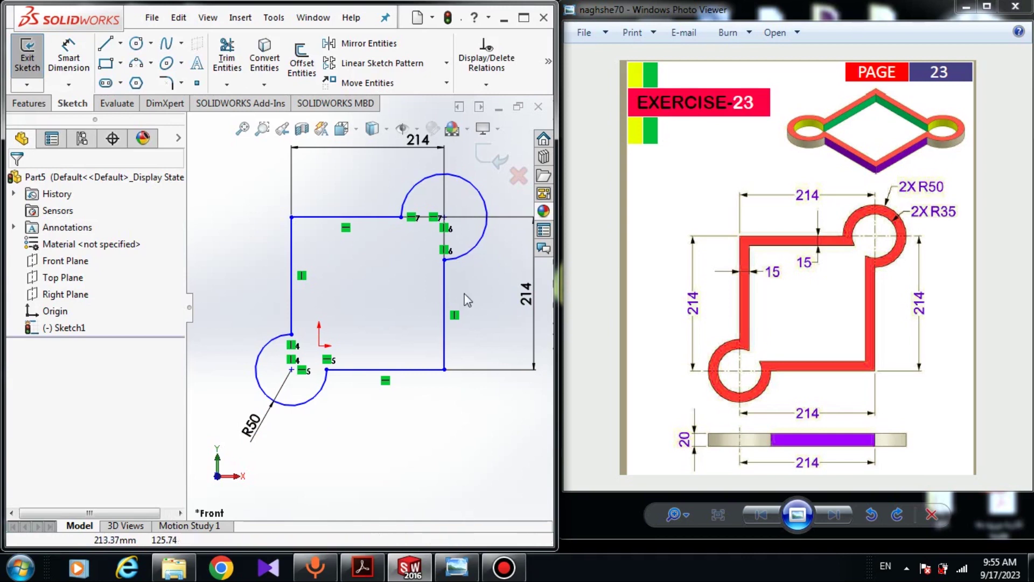
# Add an Equal relation between the two lobe arcs, then drag the outline down-left.
pyautogui.click(467, 261)
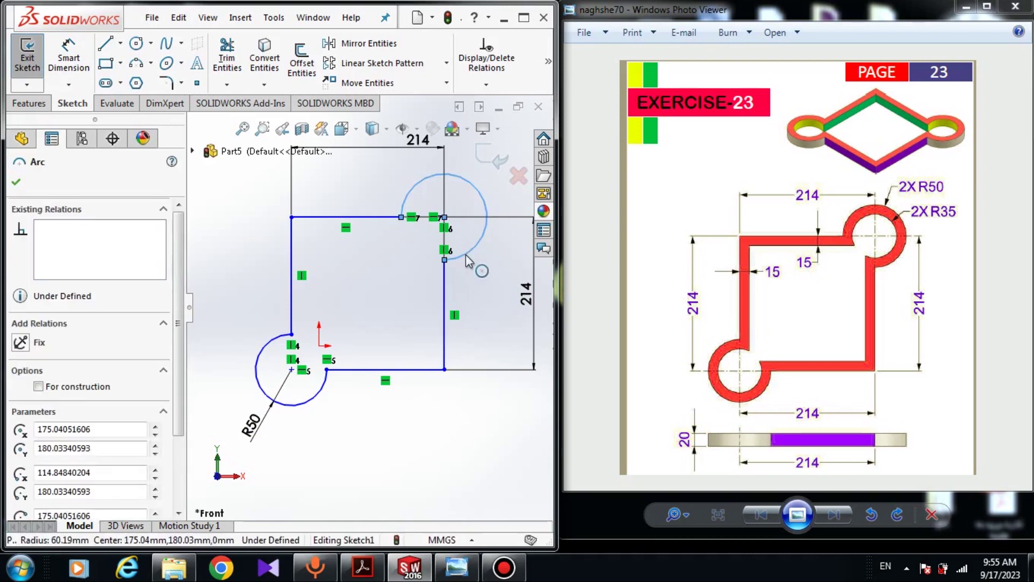
pyautogui.keyDown('ctrl'); pyautogui.click(305, 402); pyautogui.keyUp('ctrl')
pyautogui.click(22, 482)
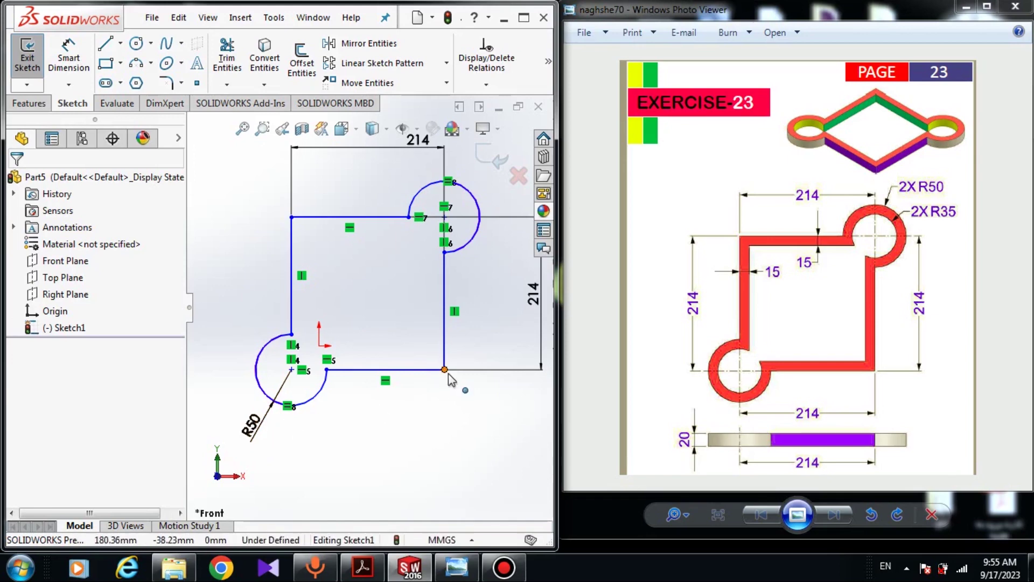
pyautogui.moveTo(444, 369)
pyautogui.mouseDown()
pyautogui.moveTo(412, 417)
pyautogui.moveTo(417, 409)
pyautogui.moveTo(327, 469)
pyautogui.moveTo(386, 461)
pyautogui.moveTo(377, 428)
pyautogui.moveTo(412, 396)
pyautogui.mouseUp()
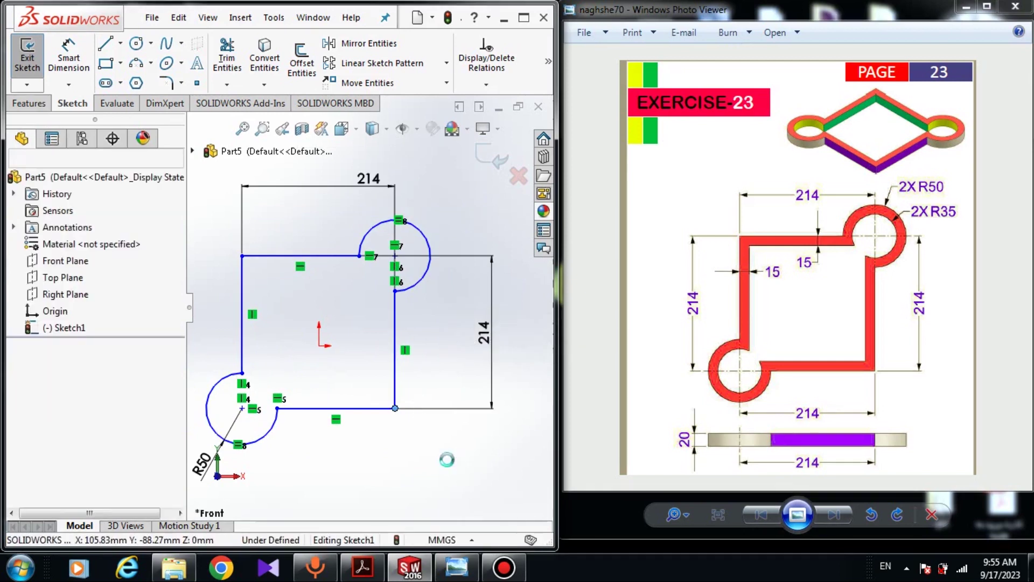
pyautogui.click(306, 257)
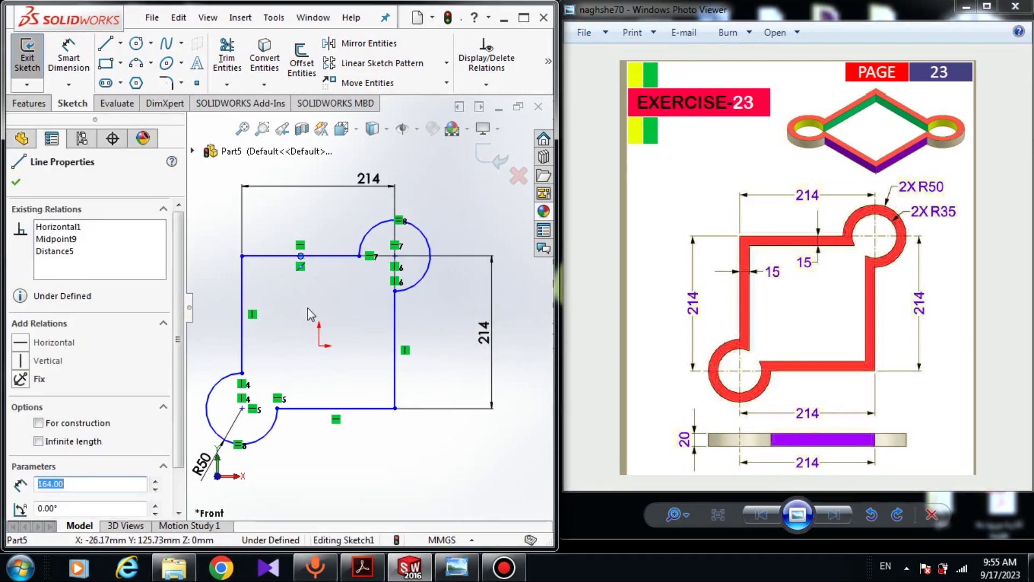
pyautogui.click(325, 329)
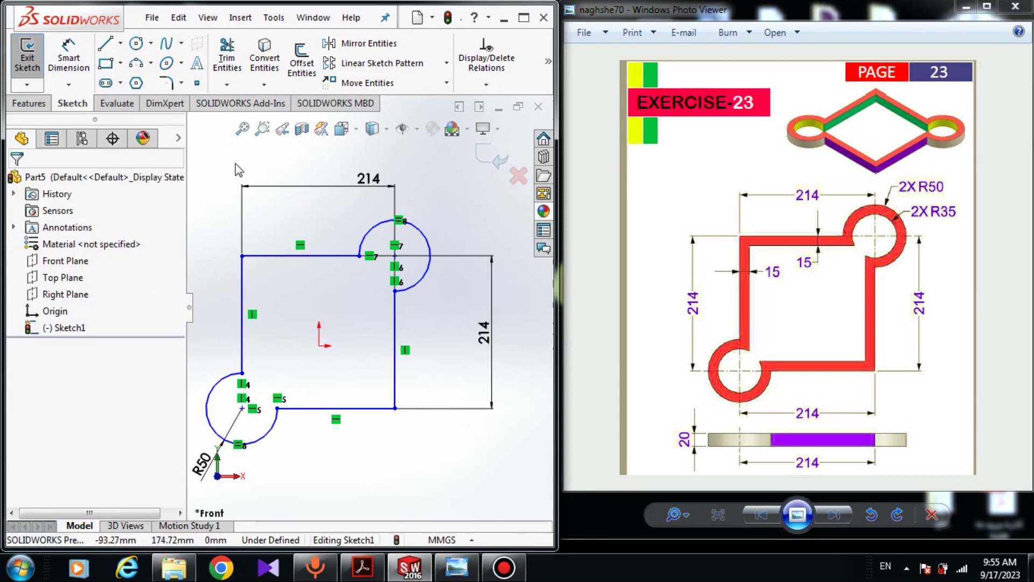
# Draw a diagonal construction centerline joining the two lobe centres.
pyautogui.click(121, 43)
pyautogui.click(153, 78)
pyautogui.click(242, 408)
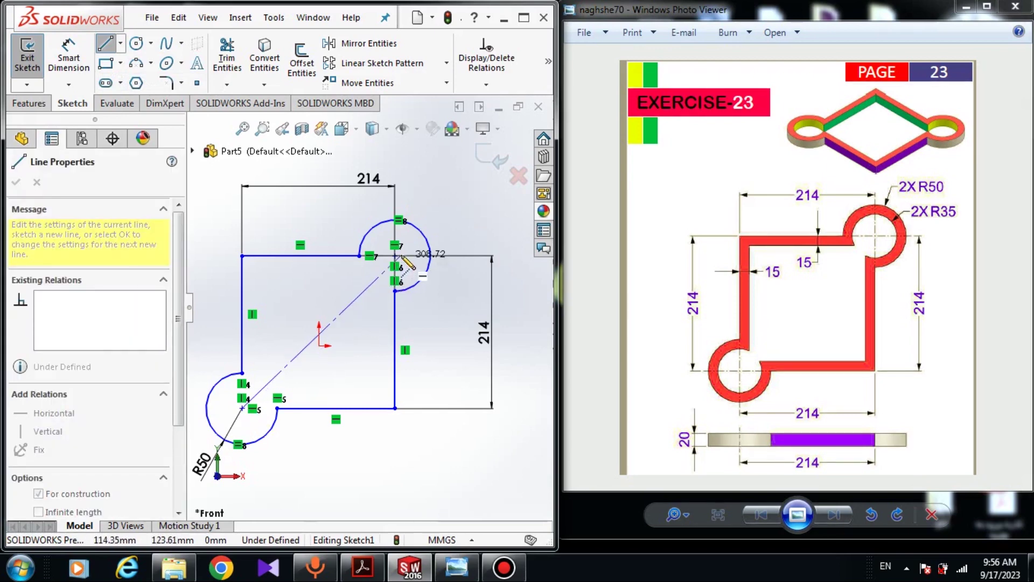
pyautogui.rightClick(474, 290)
pyautogui.click(496, 318)
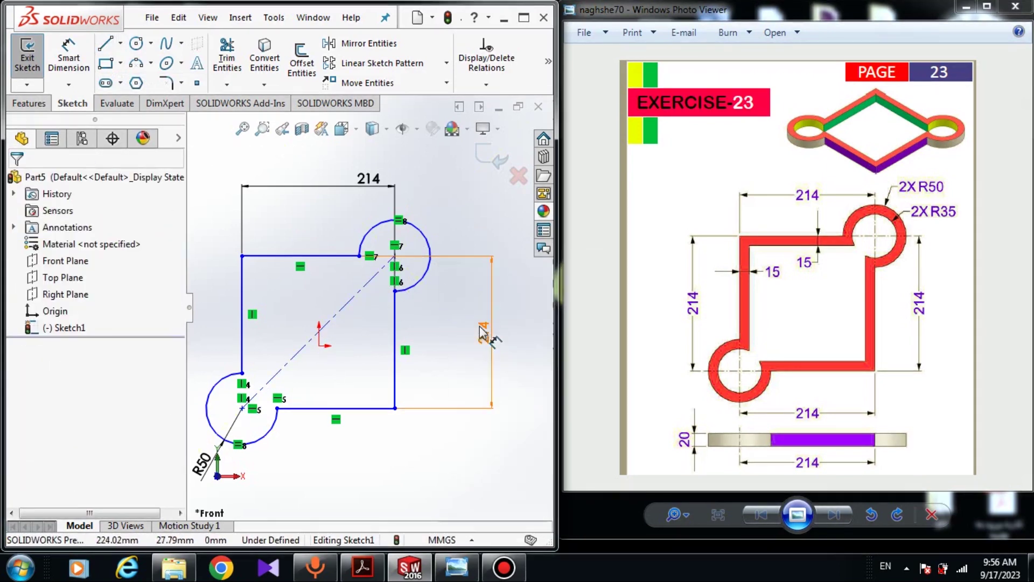
# Make the centerline's midpoint coincident with the origin, checking the corner reads X 107, Y -107.
pyautogui.rightClick(345, 306)
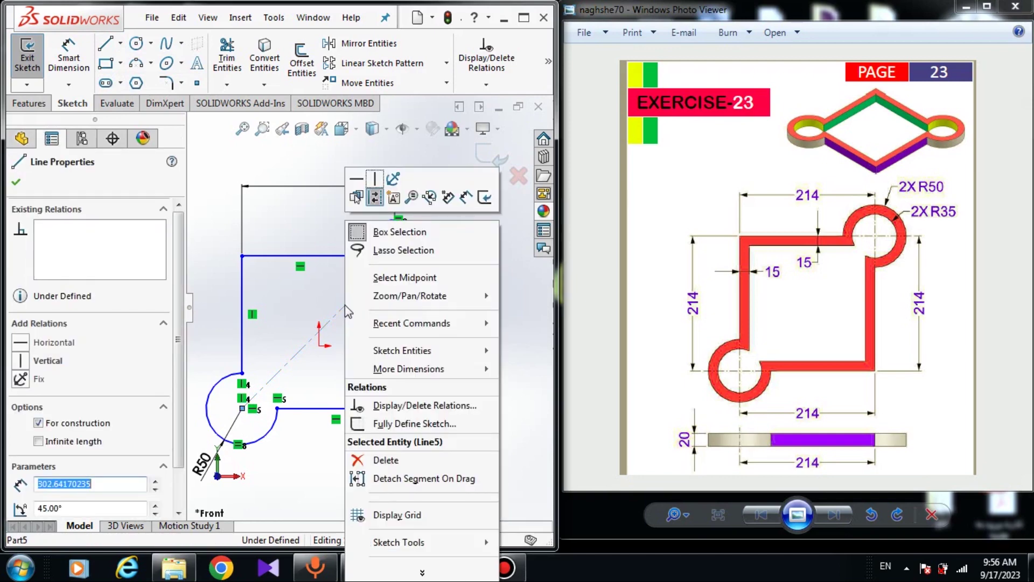
pyautogui.click(403, 278)
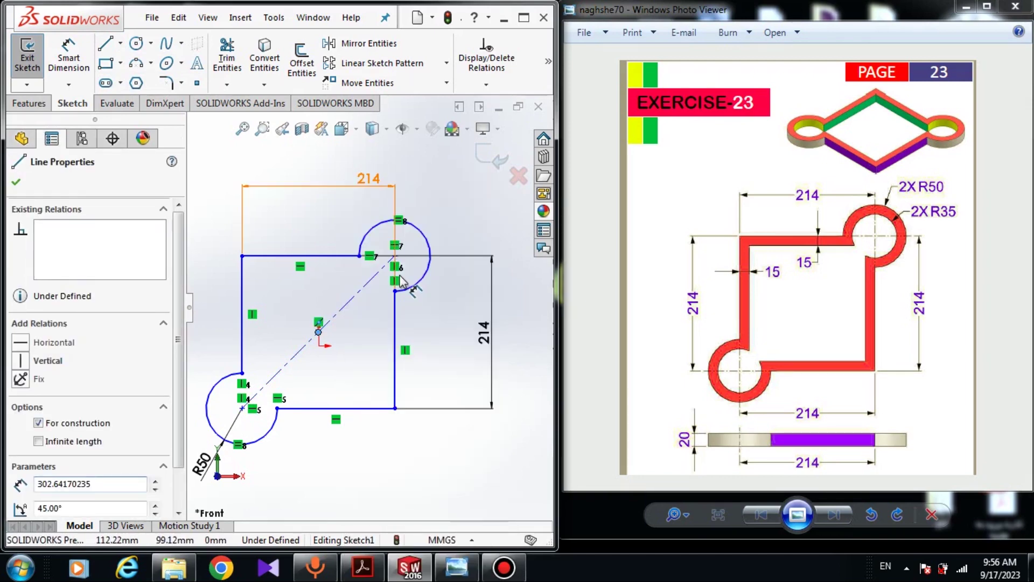
pyautogui.keyDown('ctrl'); pyautogui.click(319, 345); pyautogui.keyUp('ctrl')
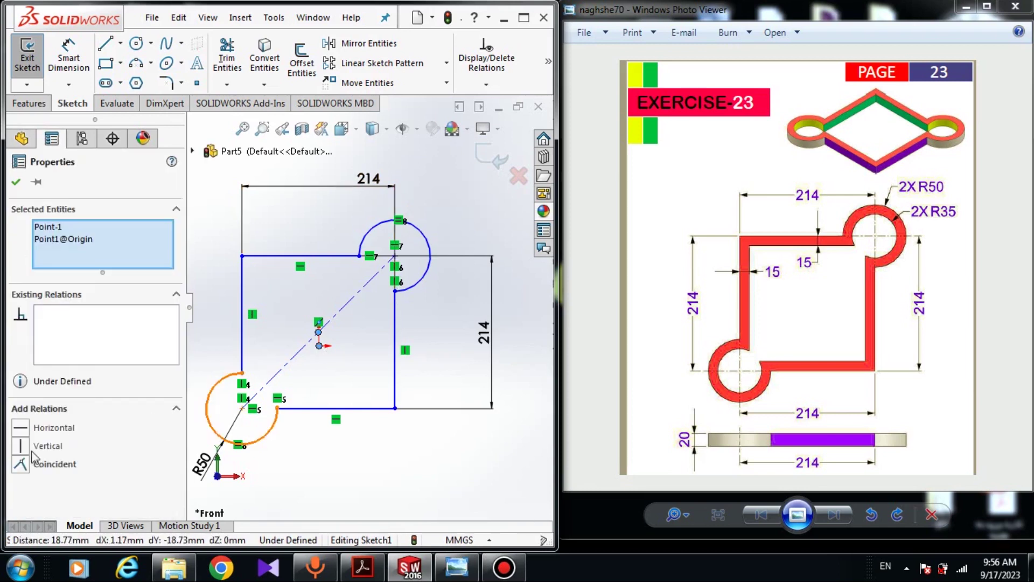
pyautogui.click(20, 464)
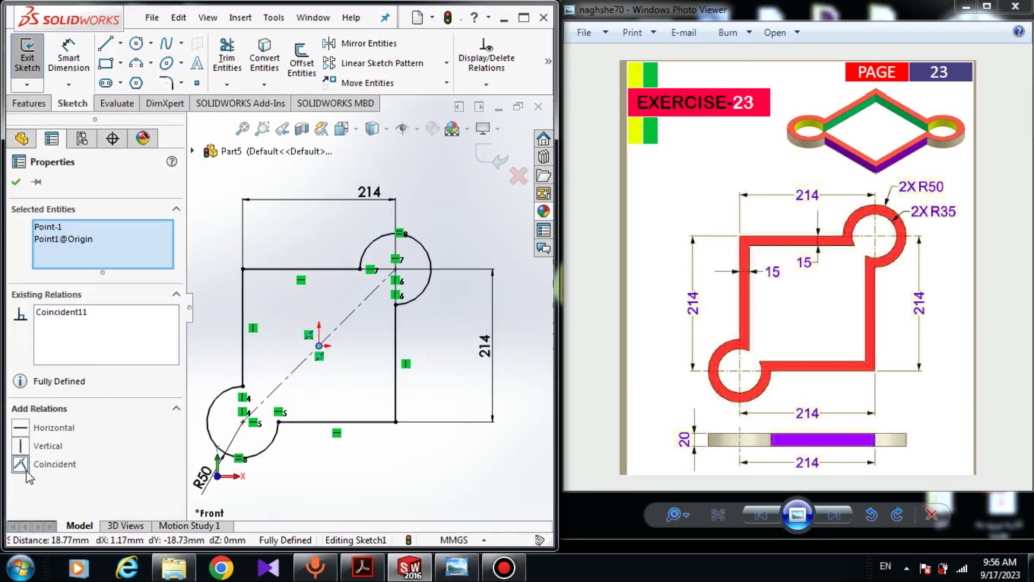
pyautogui.click(299, 447)
pyautogui.scroll(1, 385, 428)
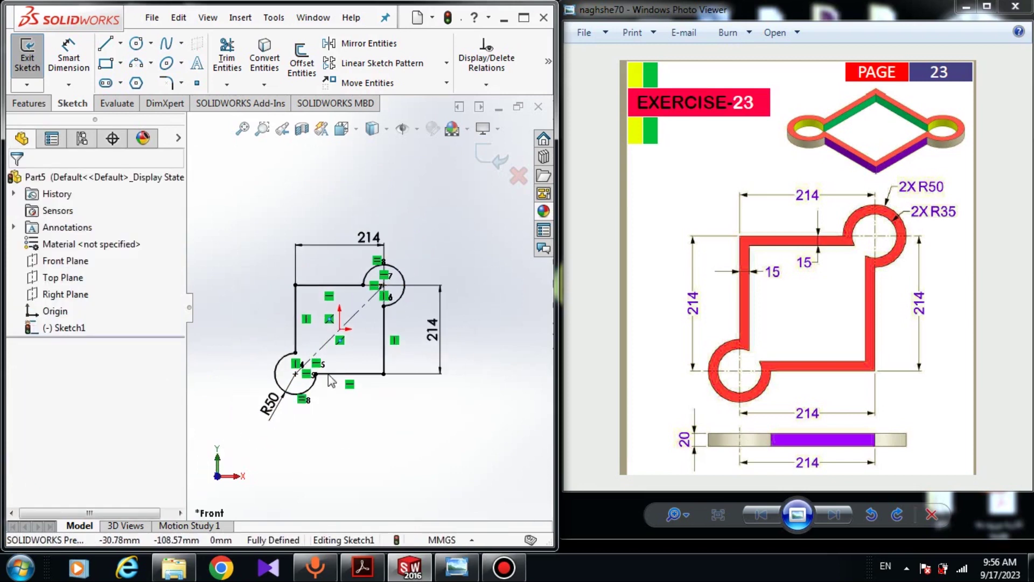
pyautogui.scroll(-3, 336, 374)
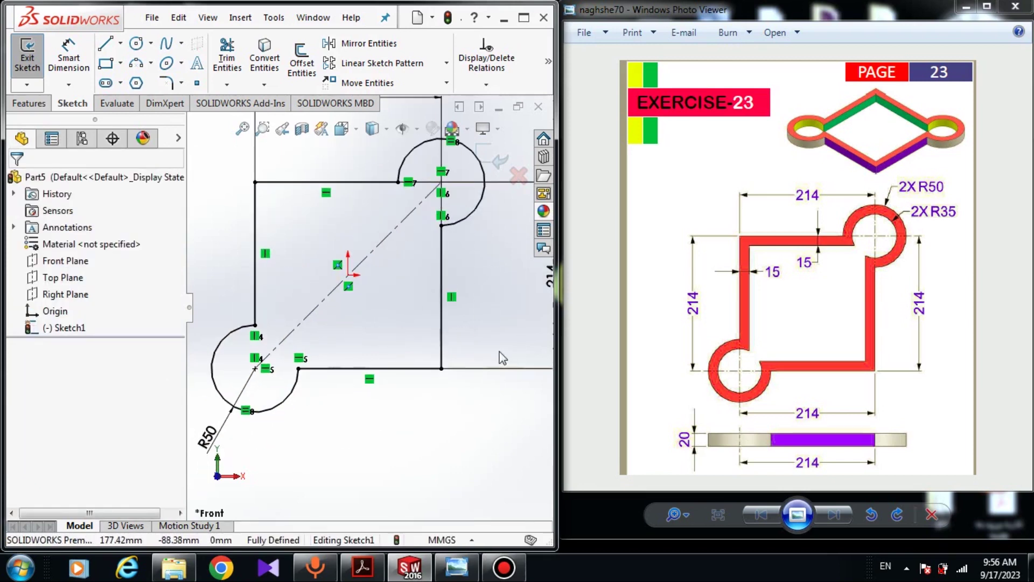
pyautogui.click(442, 368)
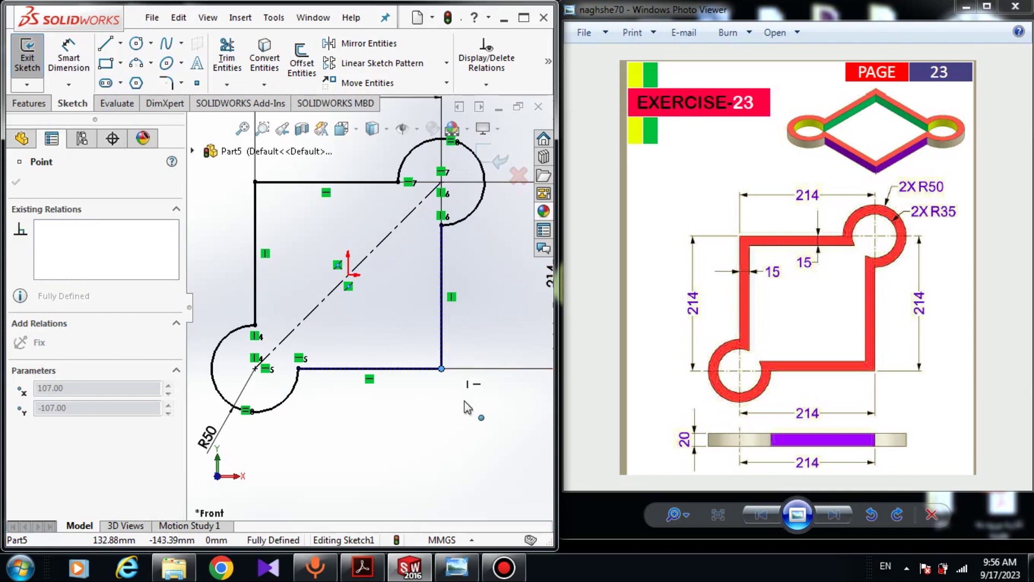
pyautogui.click(424, 405)
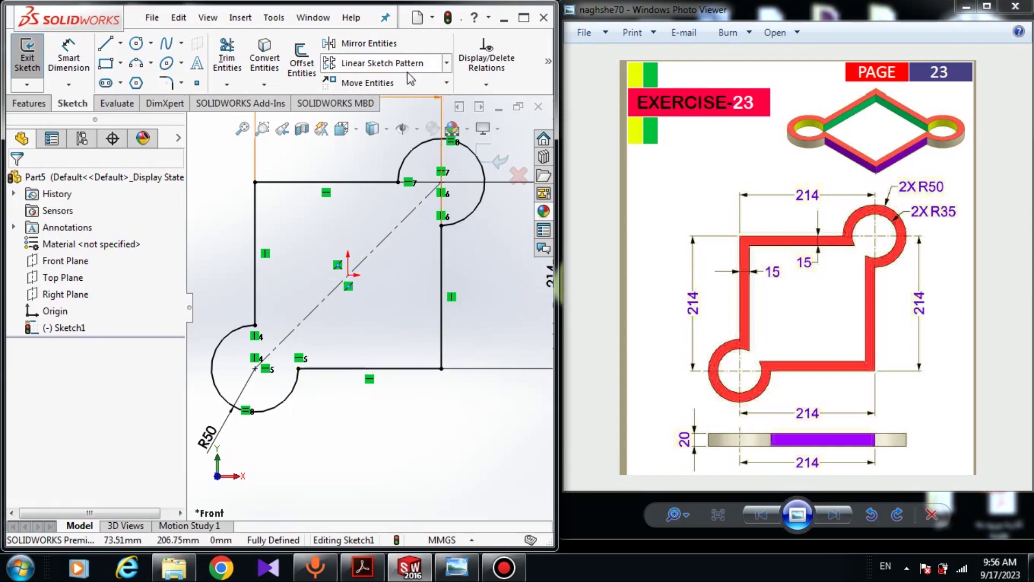
# Offset the lobed outline chain 15 mm inward, reversed to the inside, as the inner wall outline.
pyautogui.click(302, 62)
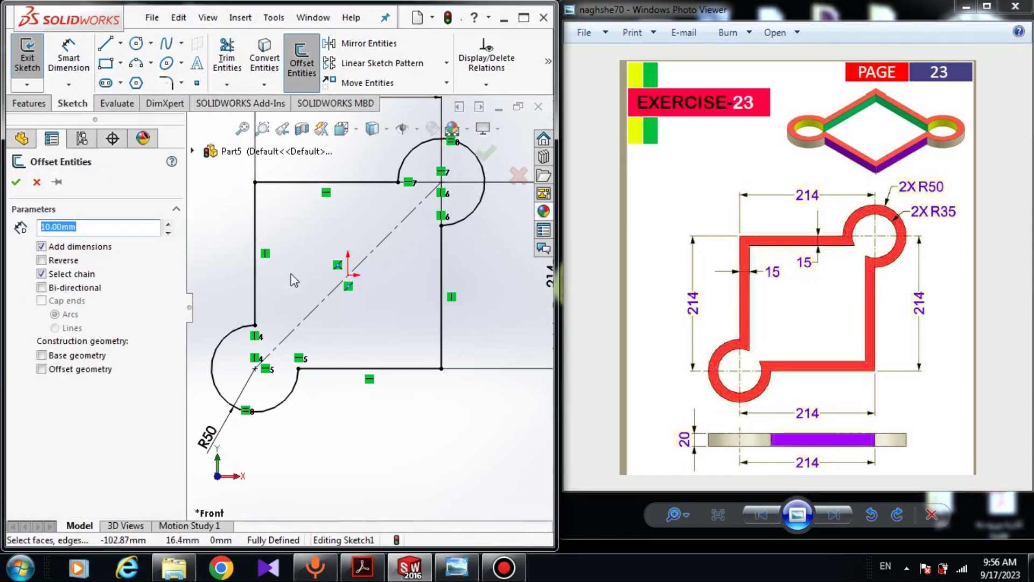
pyautogui.click(336, 369)
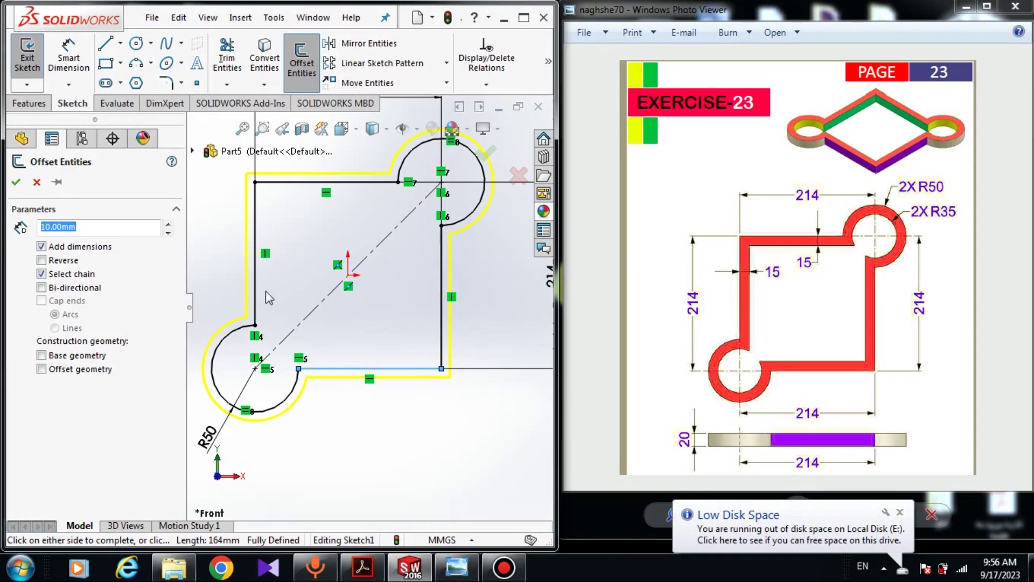
pyautogui.click(41, 260)
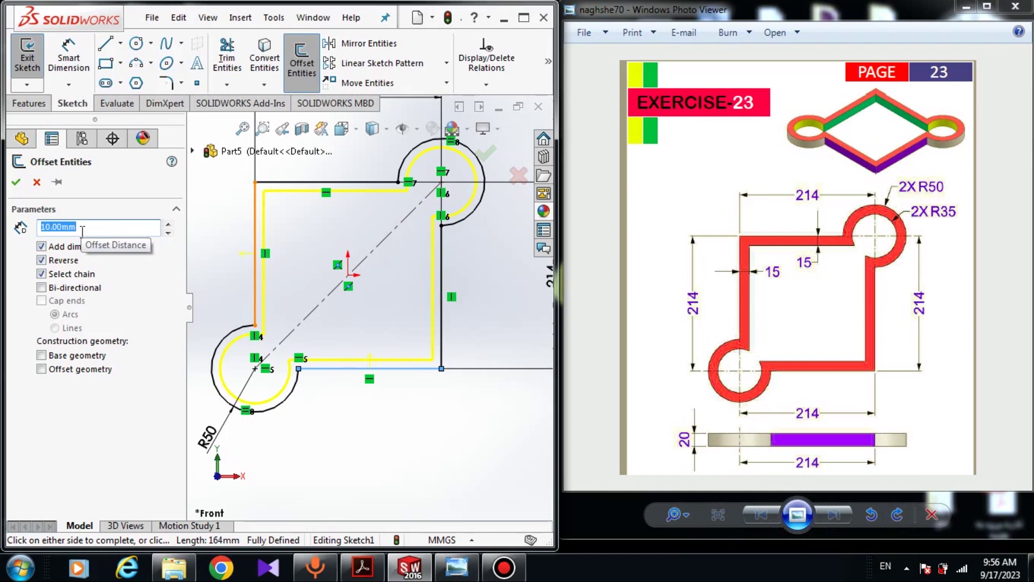
pyautogui.write('15')
pyautogui.press('Return')
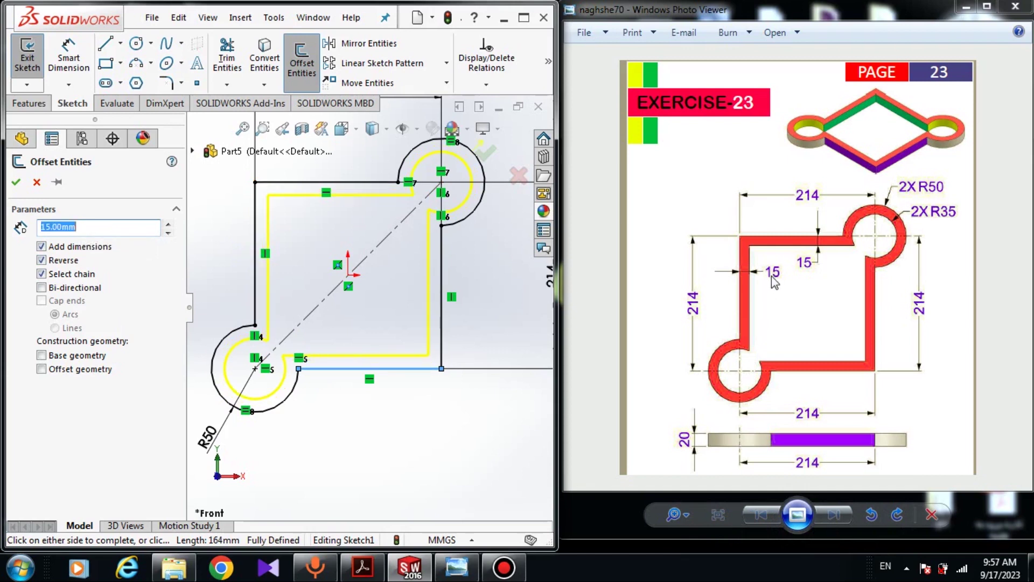
pyautogui.click(16, 182)
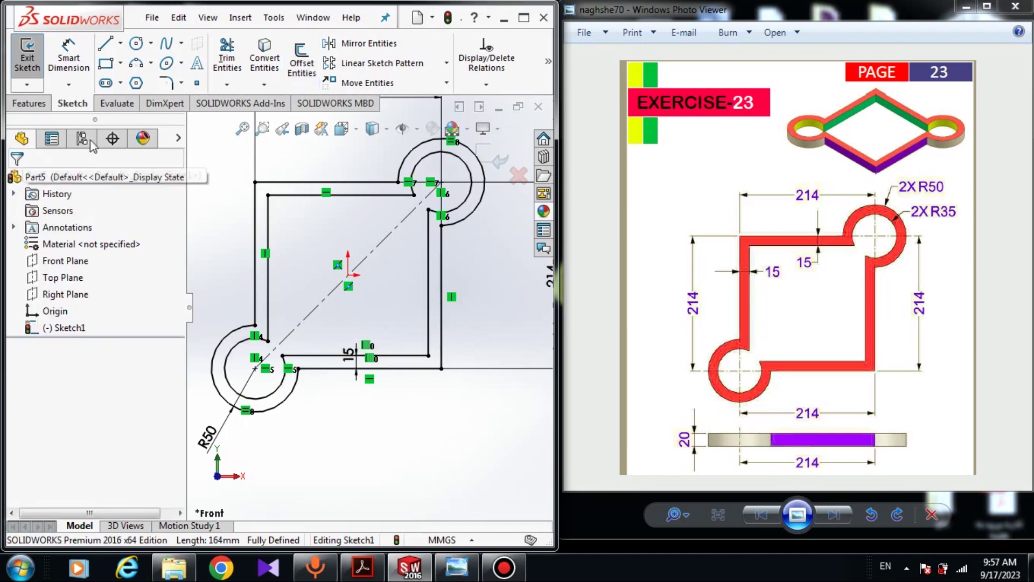
# Restore the Features command group in the CommandManager and display its commands.
pyautogui.click(46, 105)
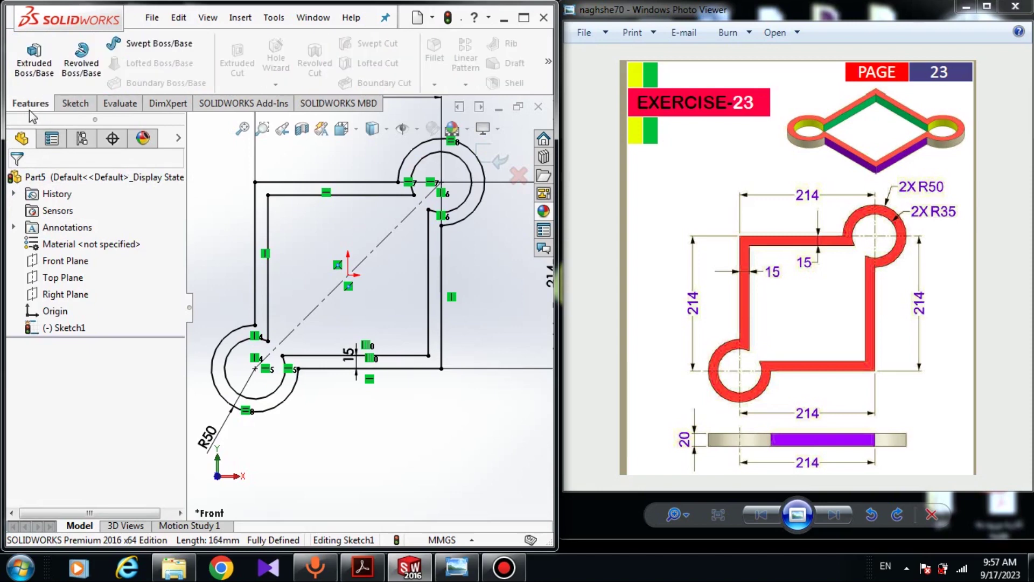
pyautogui.rightClick(37, 103)
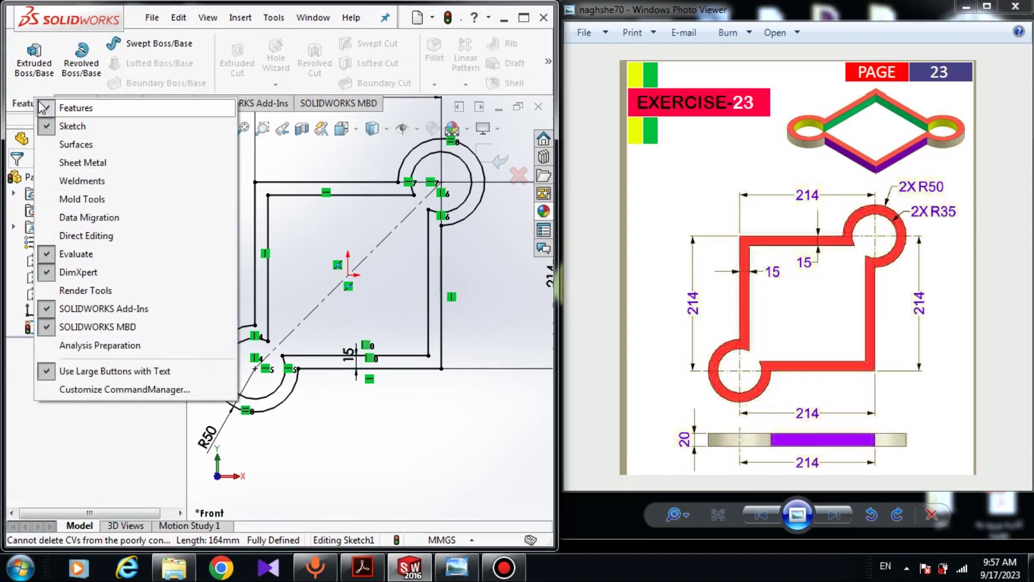
pyautogui.click(54, 104)
pyautogui.rightClick(22, 104)
pyautogui.click(48, 114)
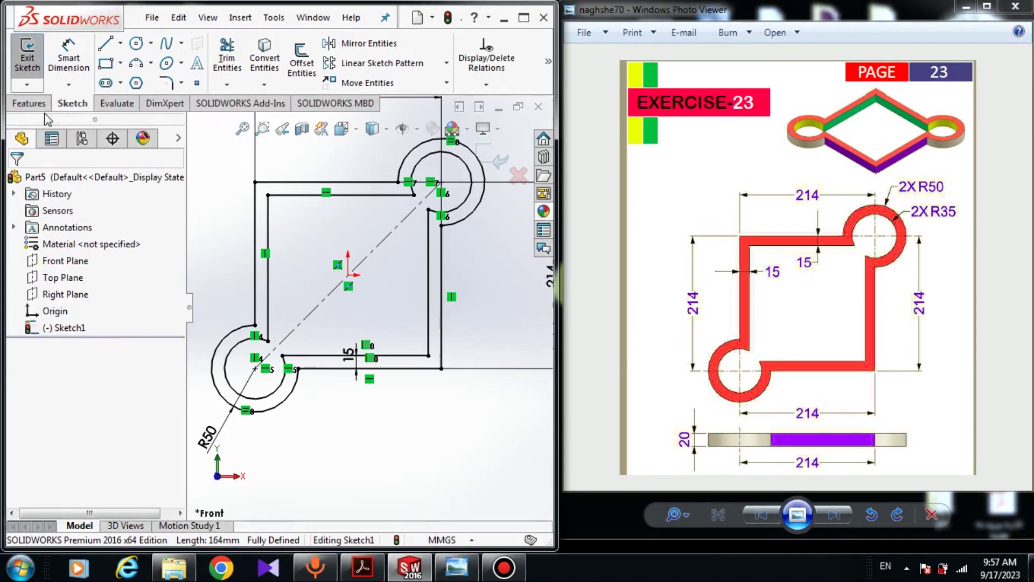
pyautogui.click(44, 108)
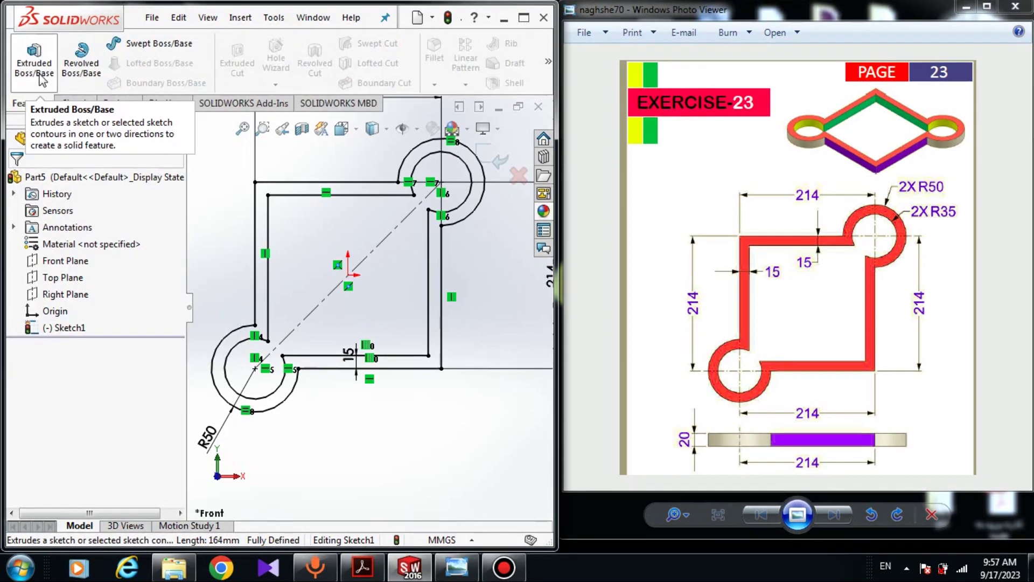
# Extrude the 15 mm band between the outlines as a Blind 20 mm boss, Boss-Extrude1.
pyautogui.click(39, 70)
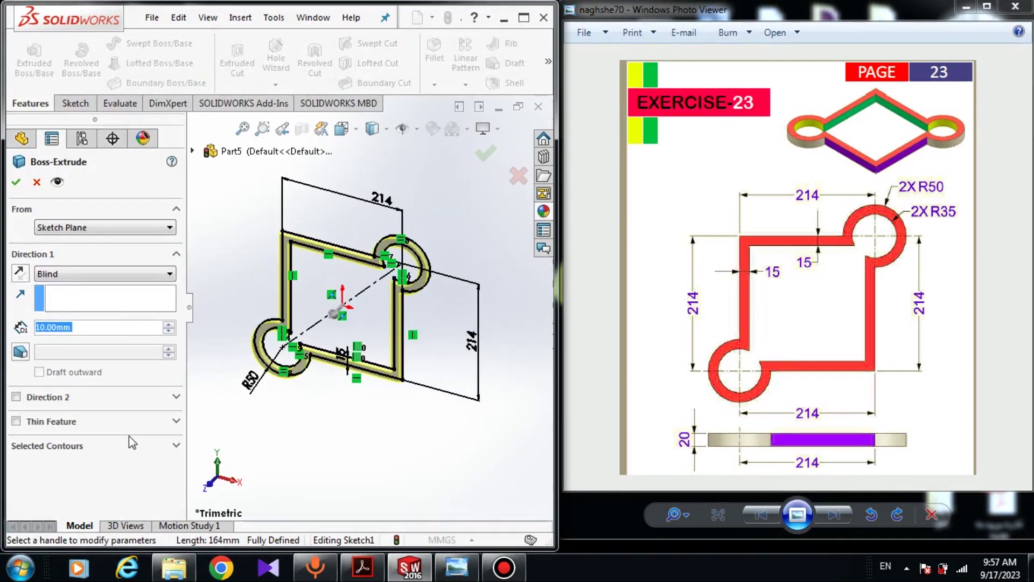
pyautogui.click(134, 446)
pyautogui.scroll(-5, 296, 259)
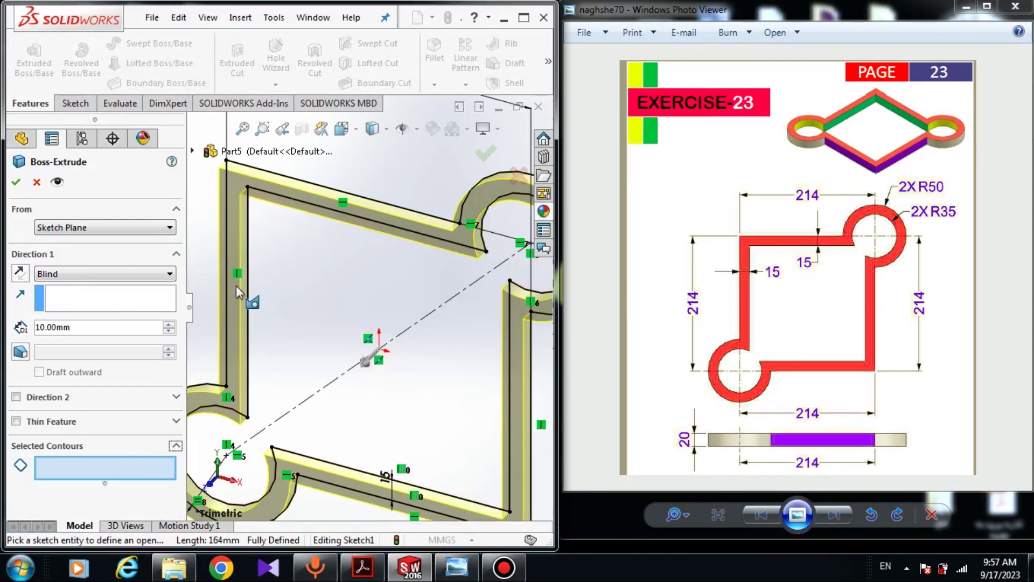
pyautogui.click(236, 285)
pyautogui.scroll(3, 468, 285)
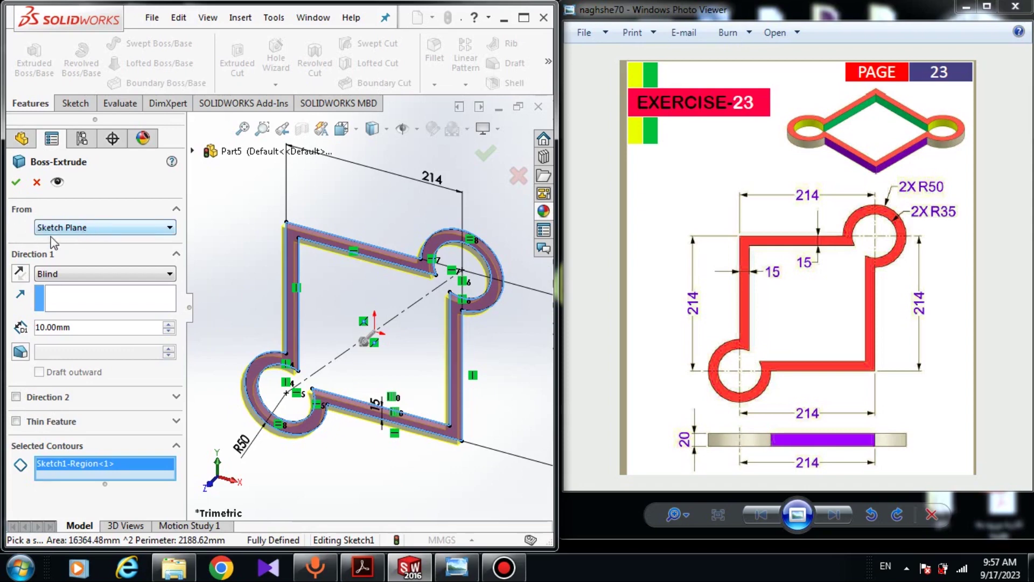
pyautogui.click(92, 325)
pyautogui.click(92, 325)
pyautogui.doubleClick(92, 324)
pyautogui.write('20')
pyautogui.press('Return')
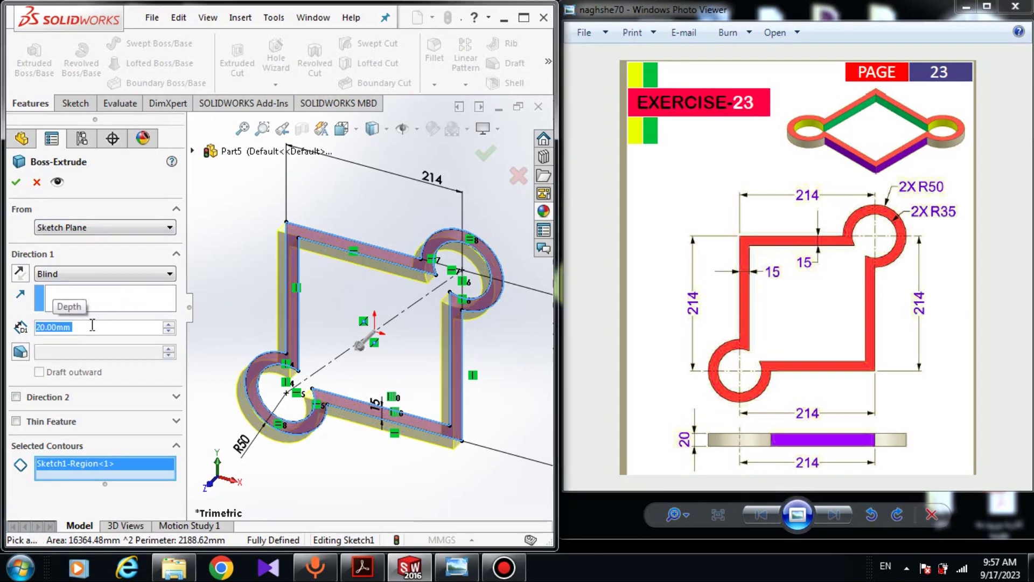
pyautogui.click(15, 182)
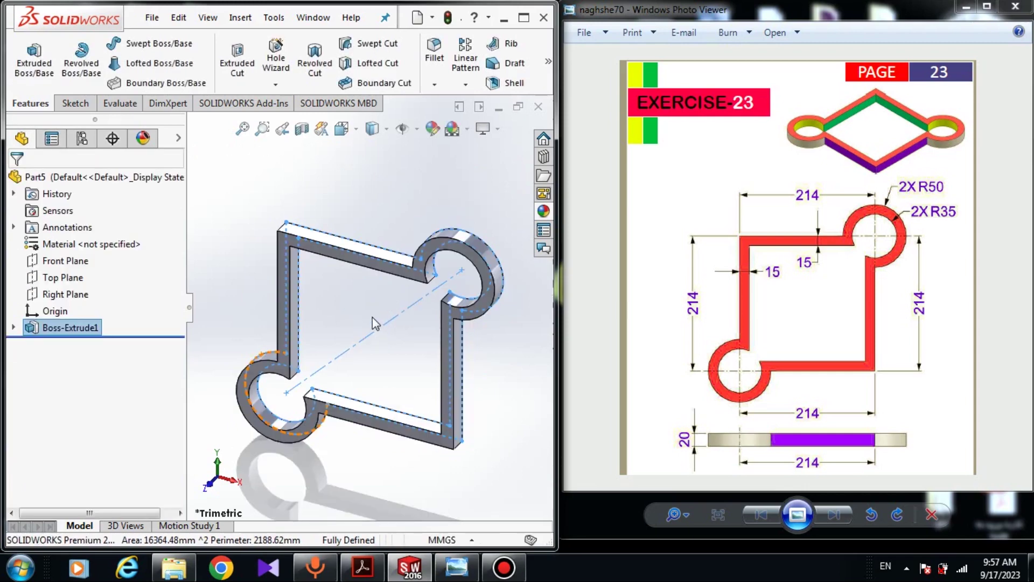
# Give Boss-Extrude1 a red appearance through Edit Appearance.
pyautogui.click(373, 316)
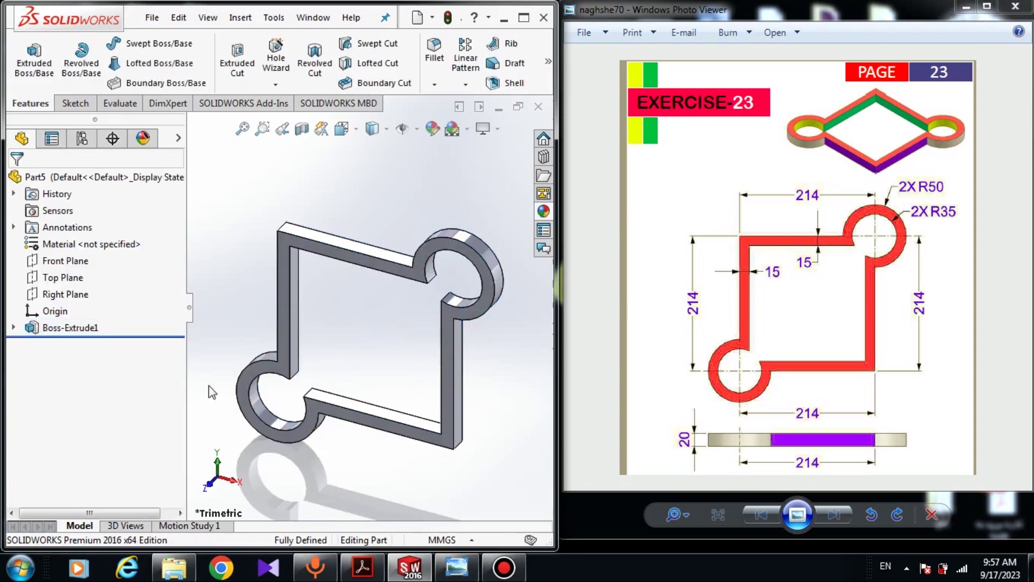
pyautogui.click(95, 331)
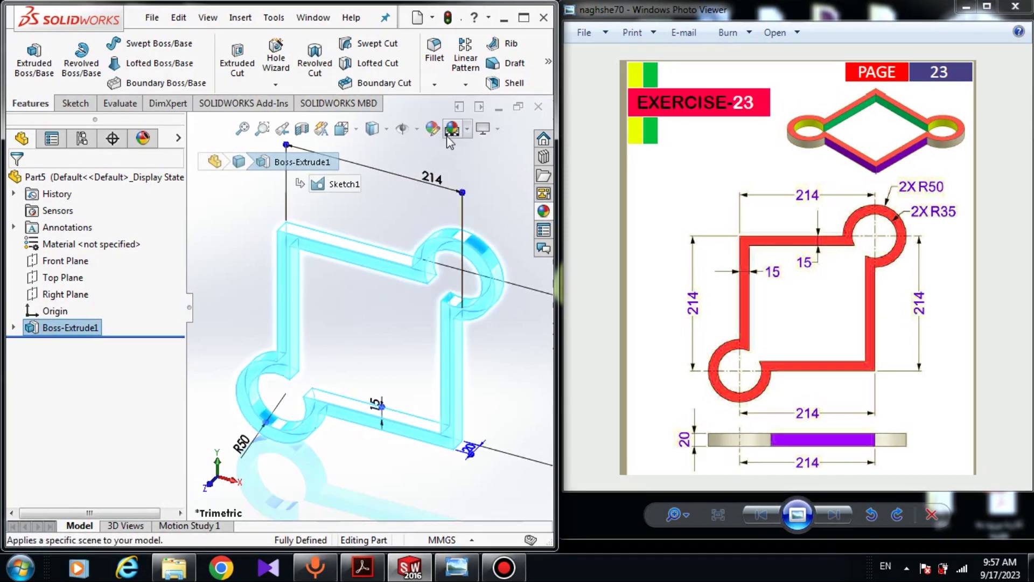
pyautogui.click(434, 130)
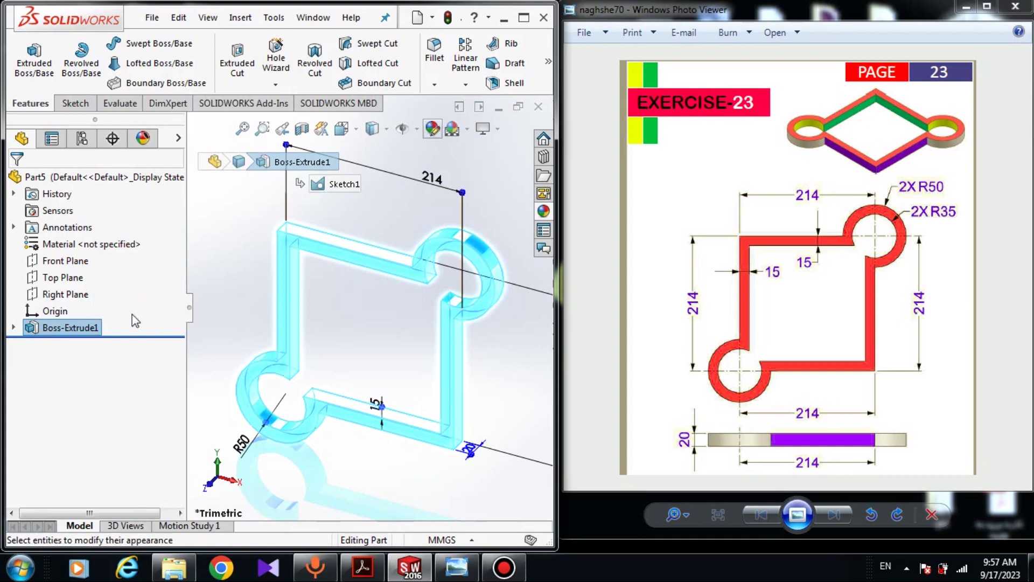
pyautogui.click(107, 497)
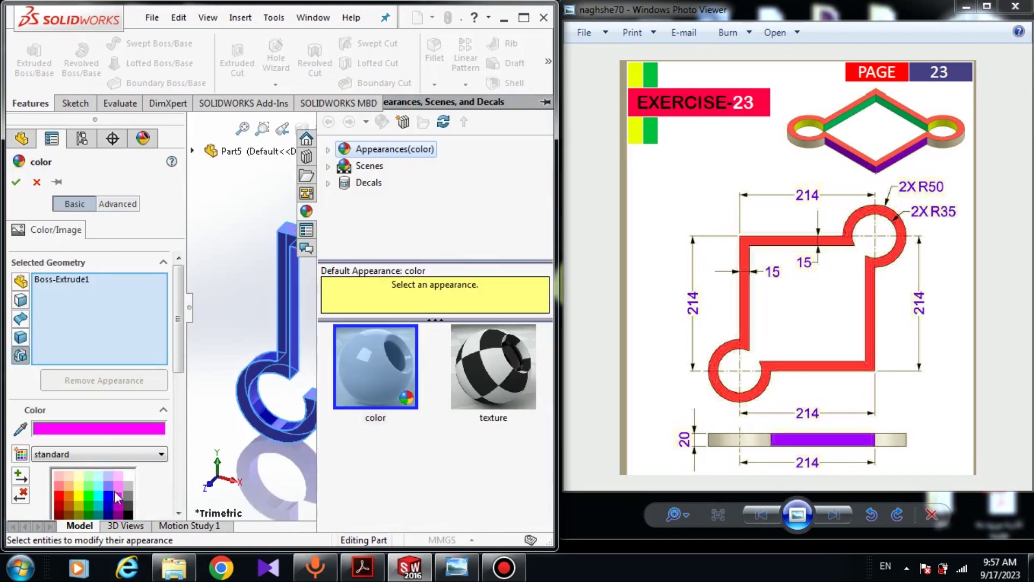
pyautogui.click(57, 496)
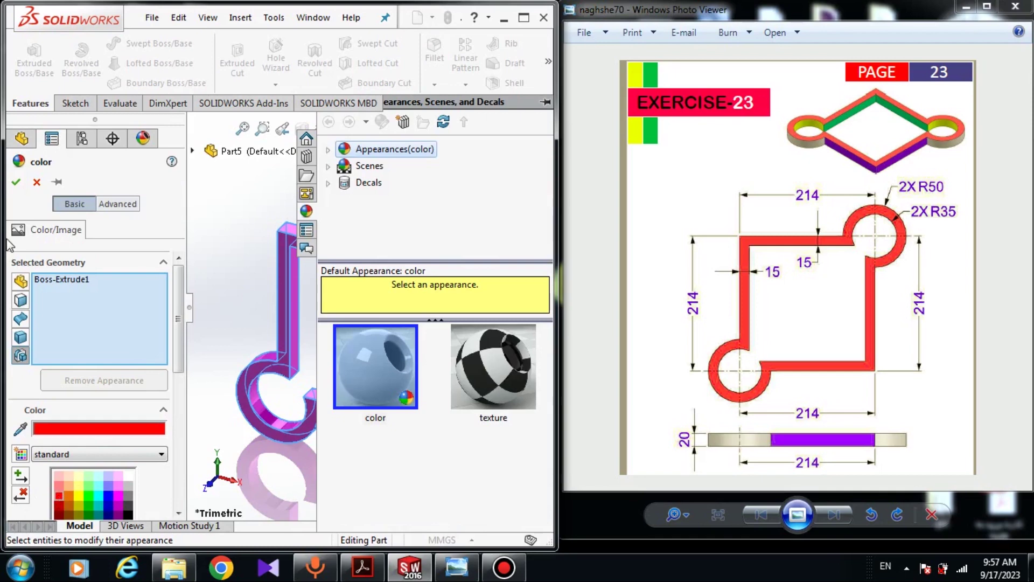
pyautogui.click(15, 181)
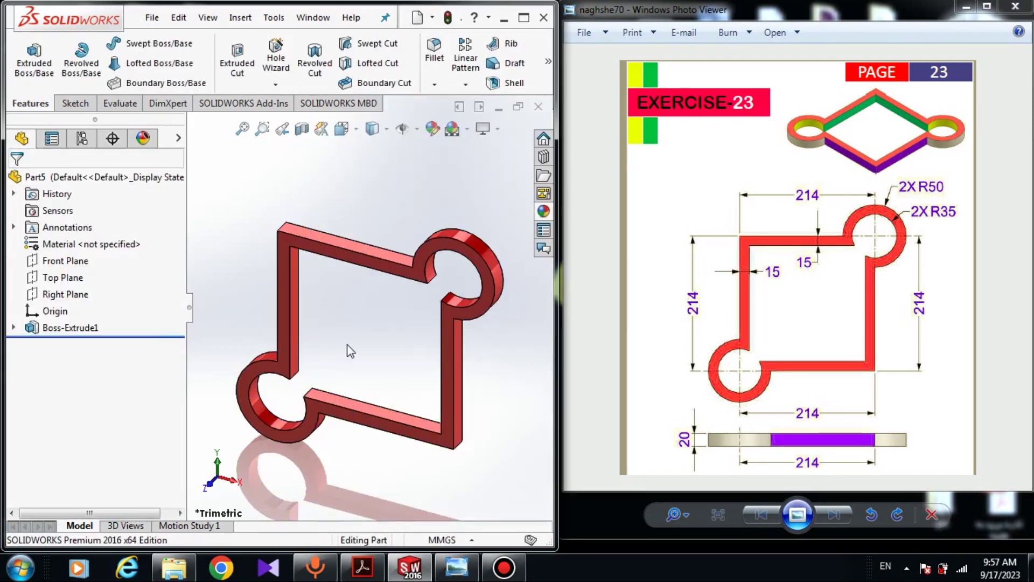
# Turn the red frame near face-on, collapse the FeatureManager panel, and show the View Selector cube.
pyautogui.moveTo(350, 350); pyautogui.dragTo(295, 305, button='middle')
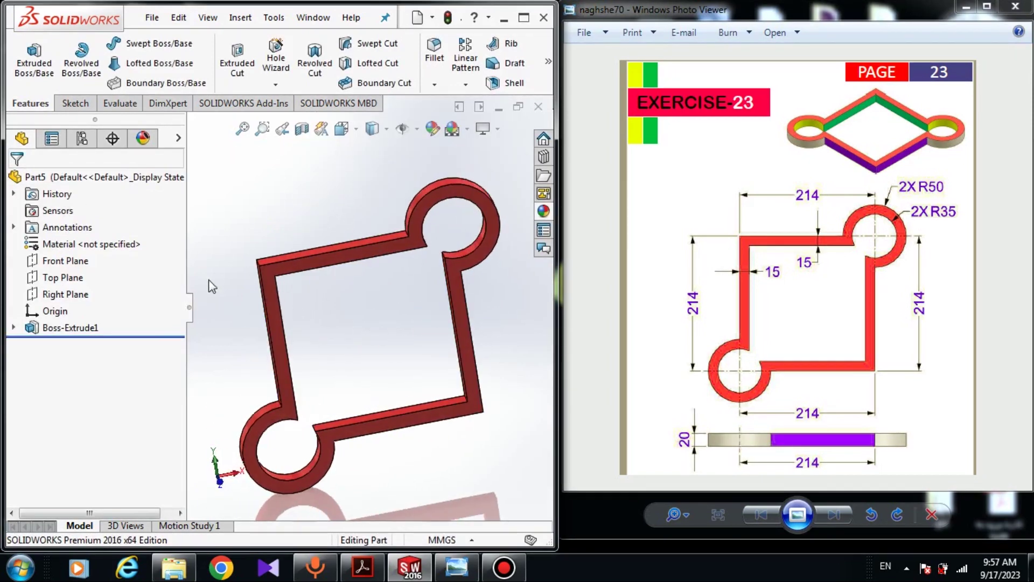
pyautogui.moveTo(189, 305); pyautogui.dragTo(183, 306)
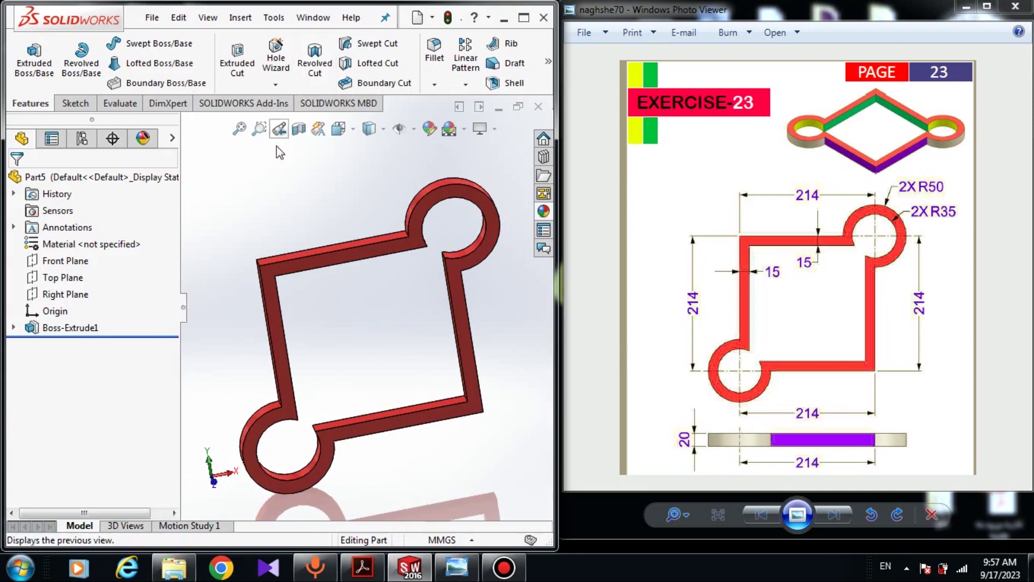
pyautogui.click(184, 308)
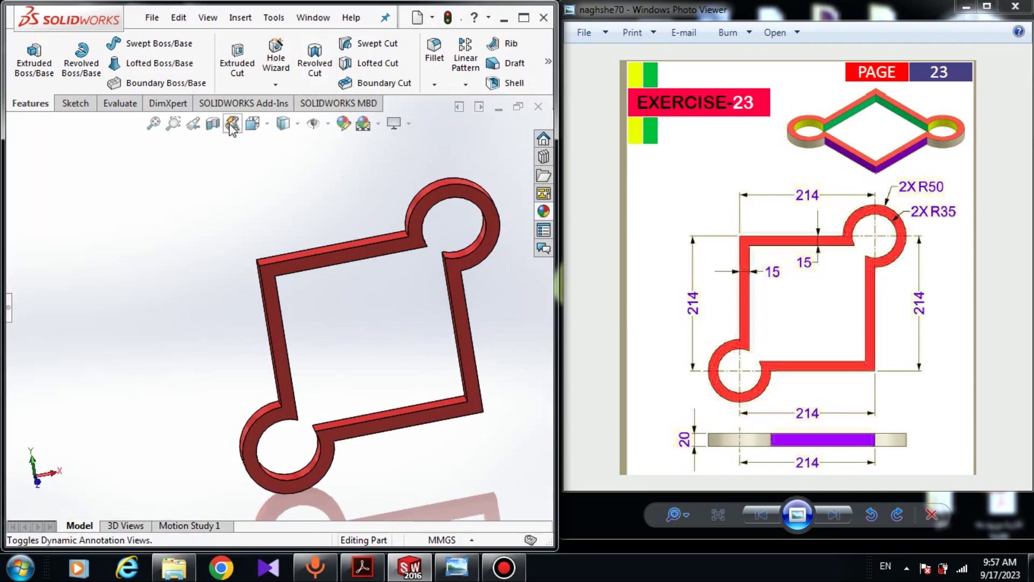
pyautogui.click(262, 126)
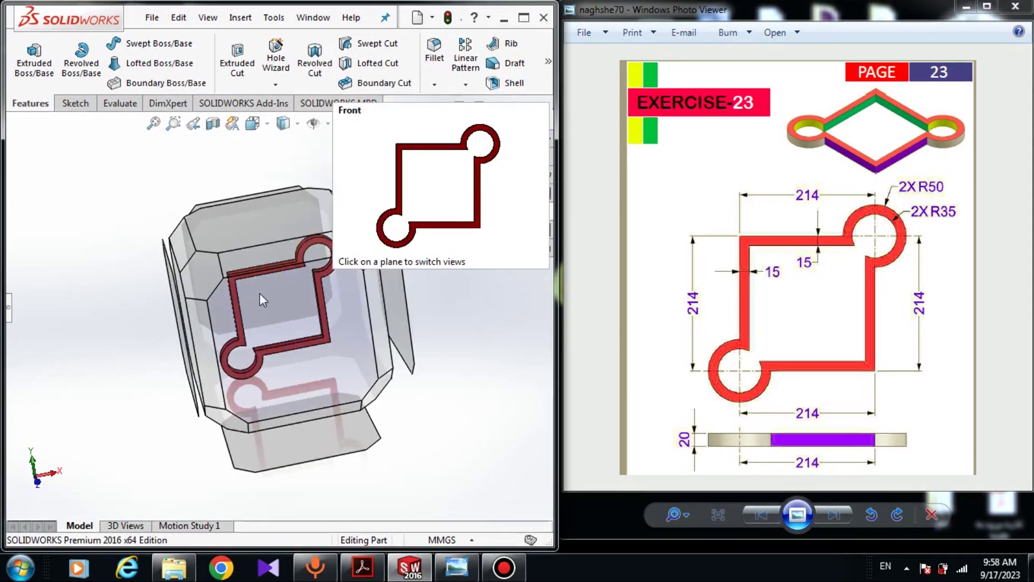